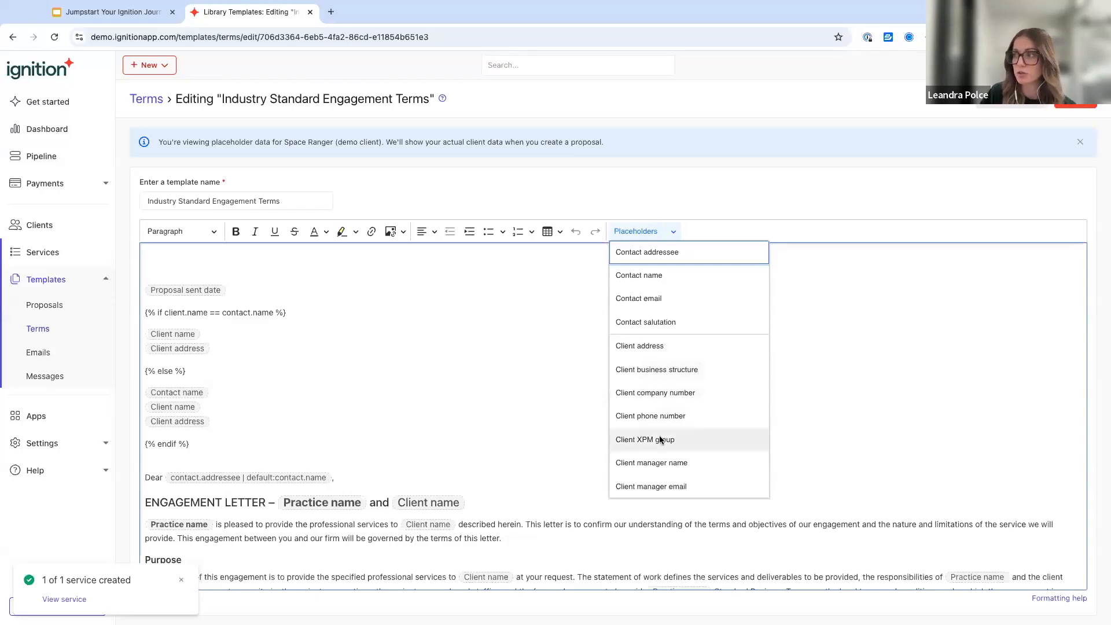
- Leave the engagement terms template and open the New proposal email template for editing
left_click(516, 427)
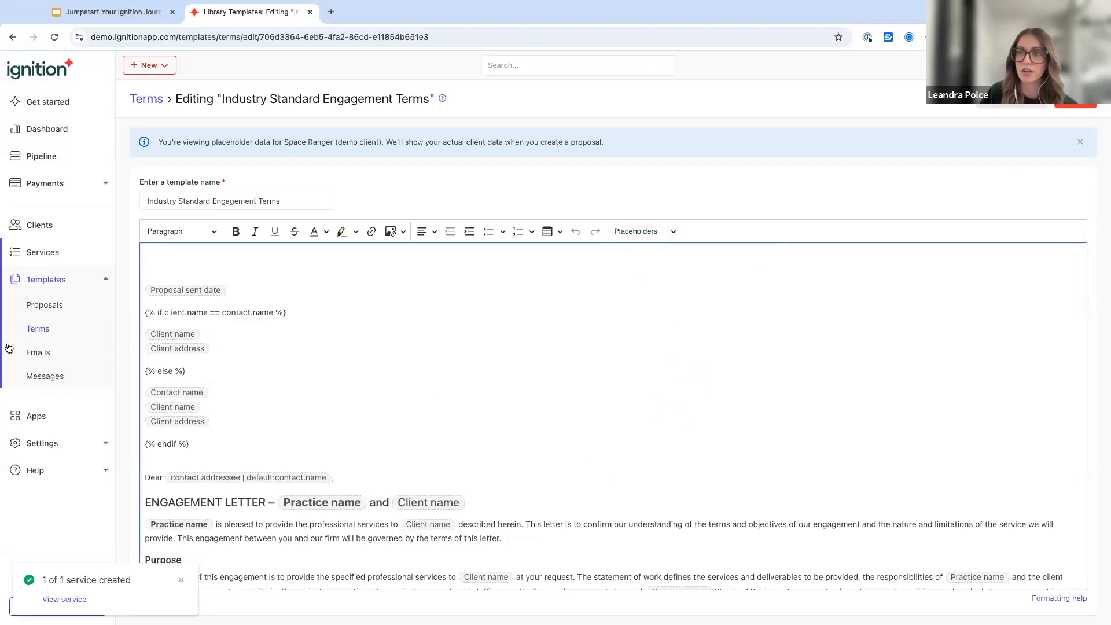
left_click(43, 352)
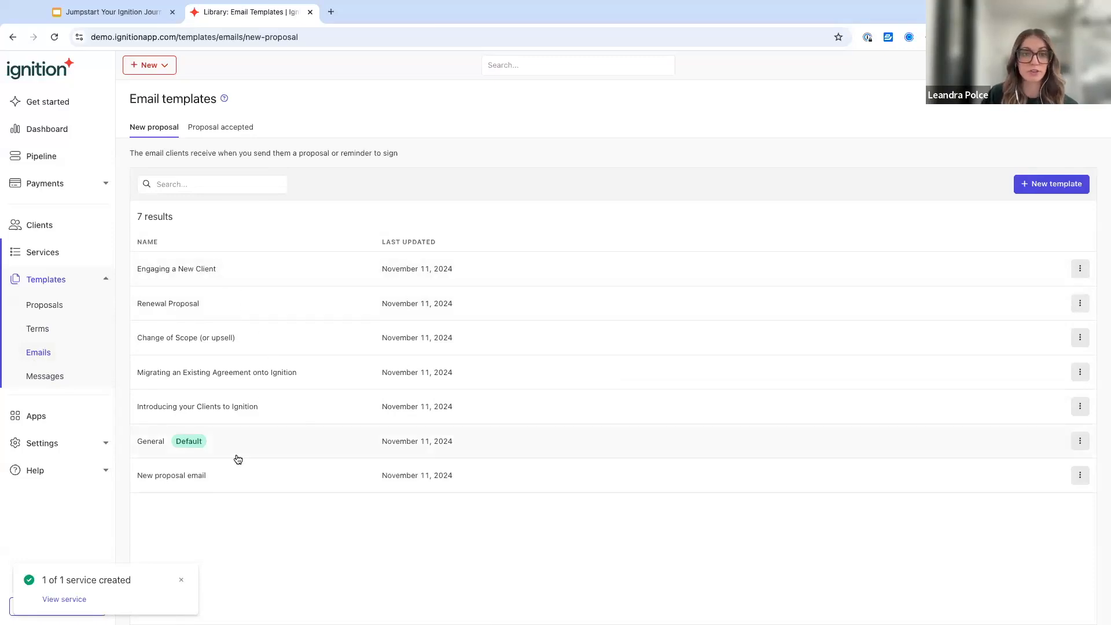
left_click(184, 478)
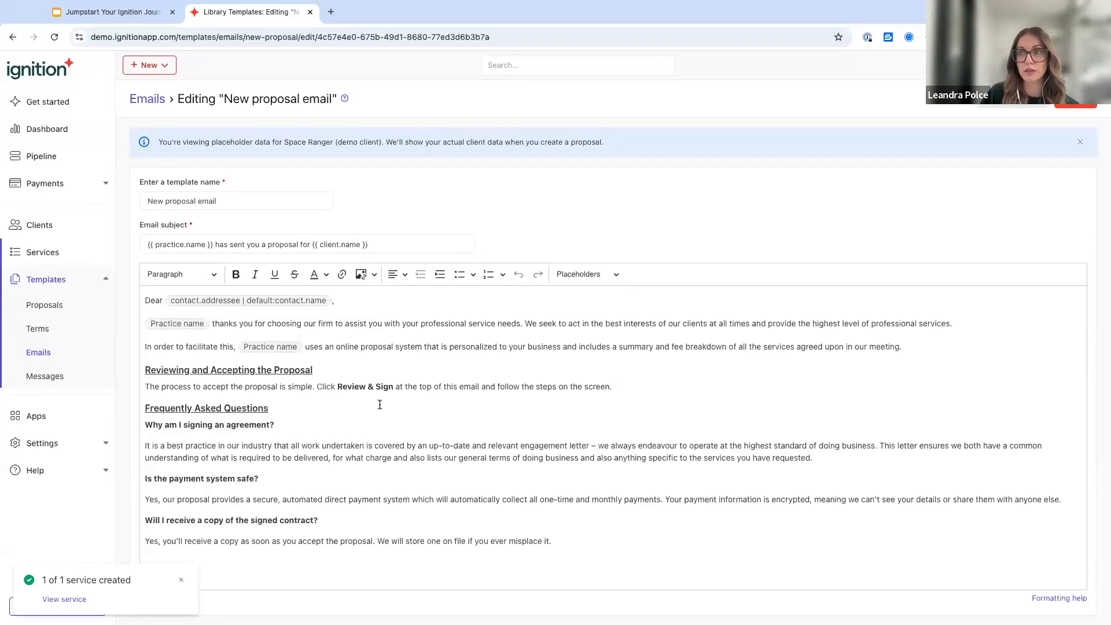
- Replace the phone placeholder text in the email signature with the practice's phone number and remove the comment tags around that line
scroll(379, 404, "down", 1)
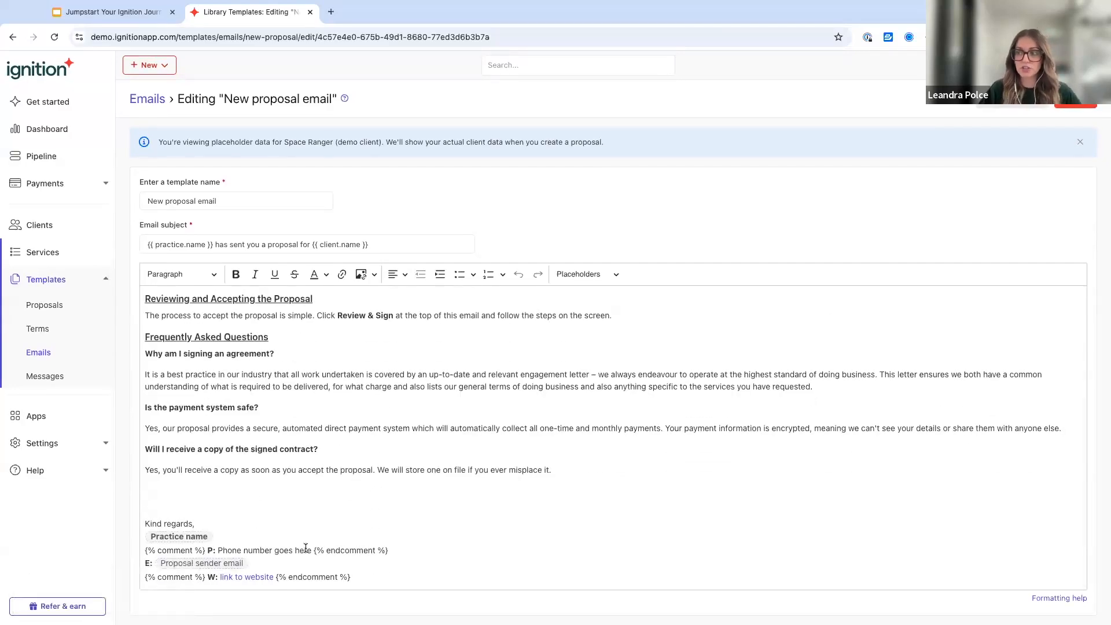
left_click_drag(310, 549, 224, 548)
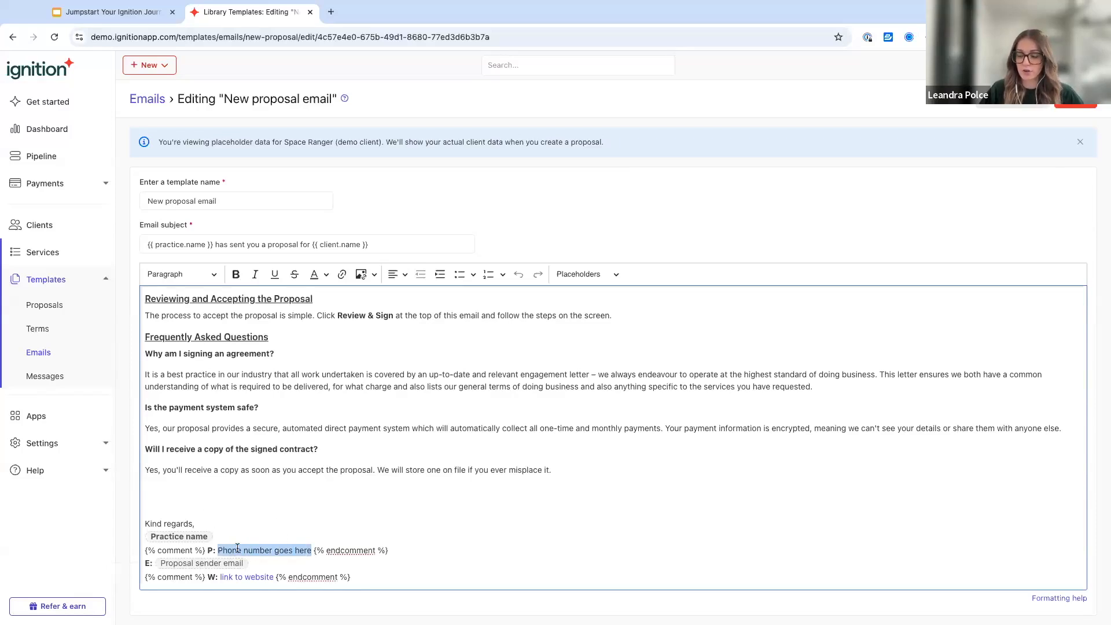
type("123-456-7")
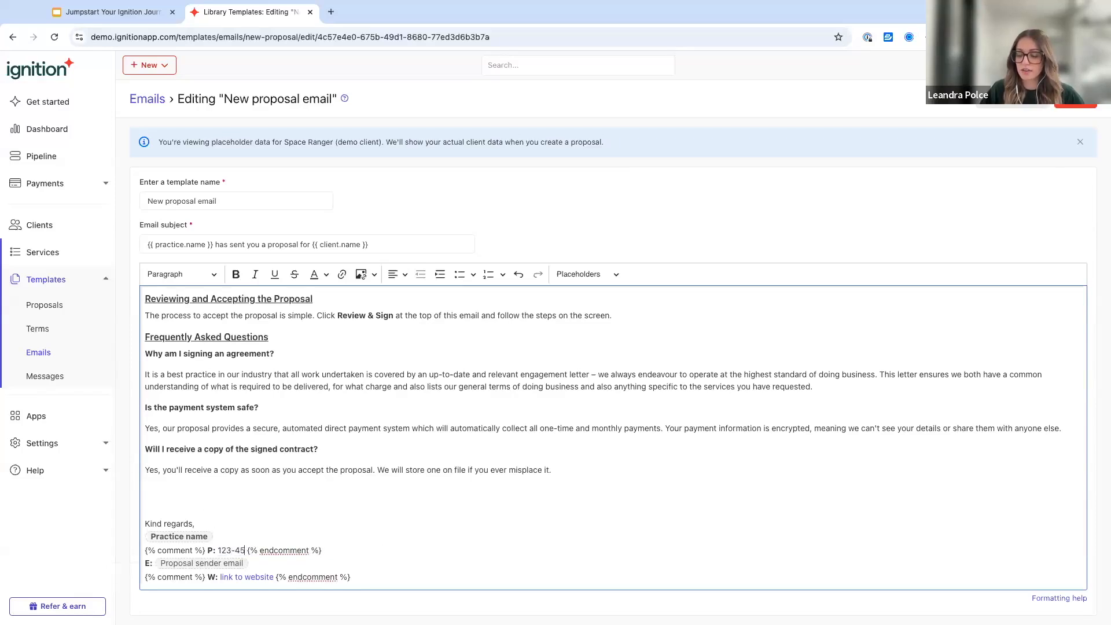
type("890")
left_click_drag(357, 548, 138, 553)
key("BackSpace")
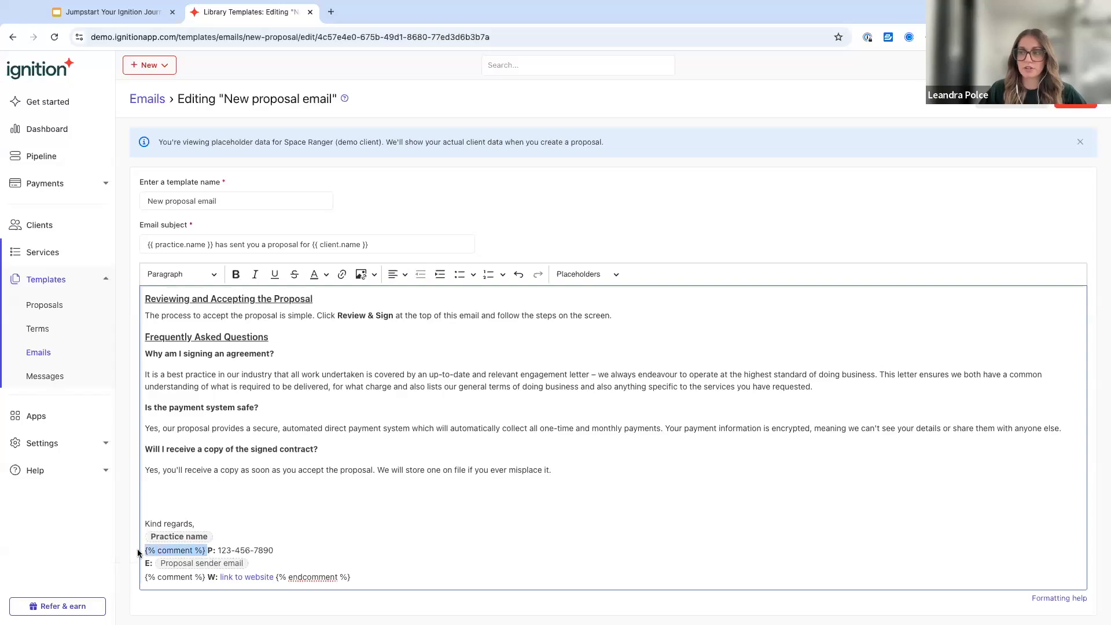
key("BackSpace")
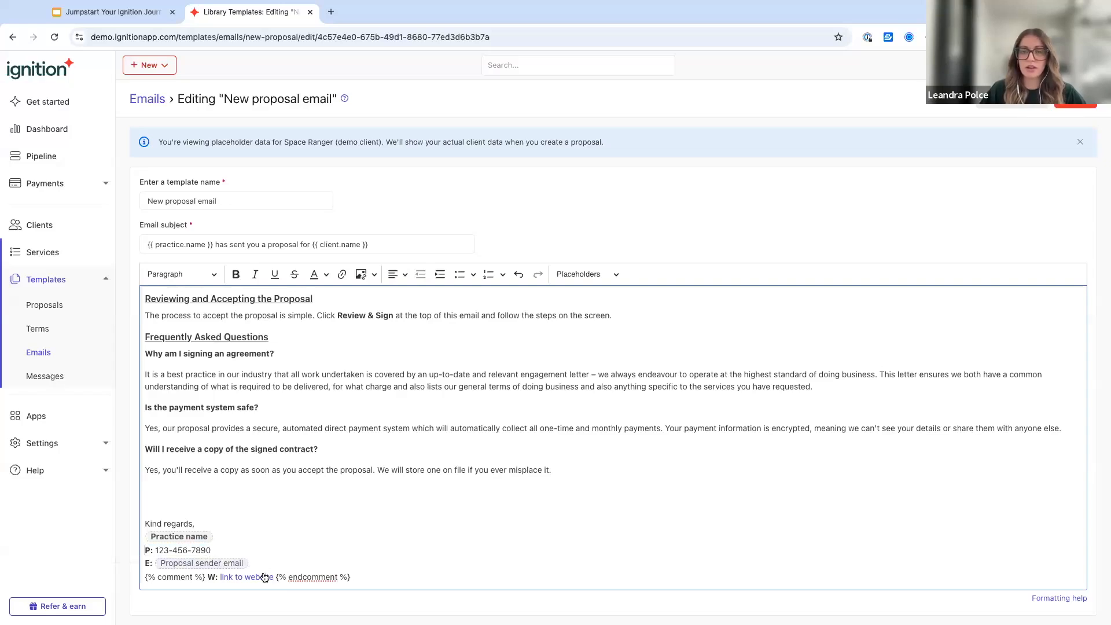
left_click(68, 508)
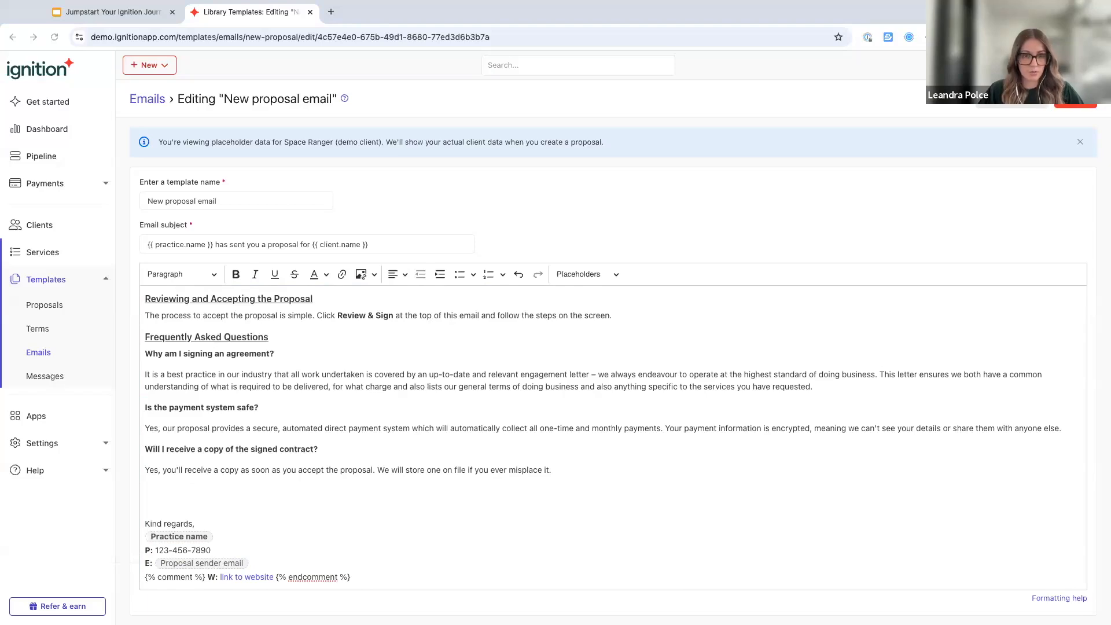
left_click_drag(354, 577, 218, 575)
key("BackSpace")
type("https://www.ignitionapp.com/")
key("BackSpace")
left_click_drag(247, 577, 216, 577)
key("BackSpace")
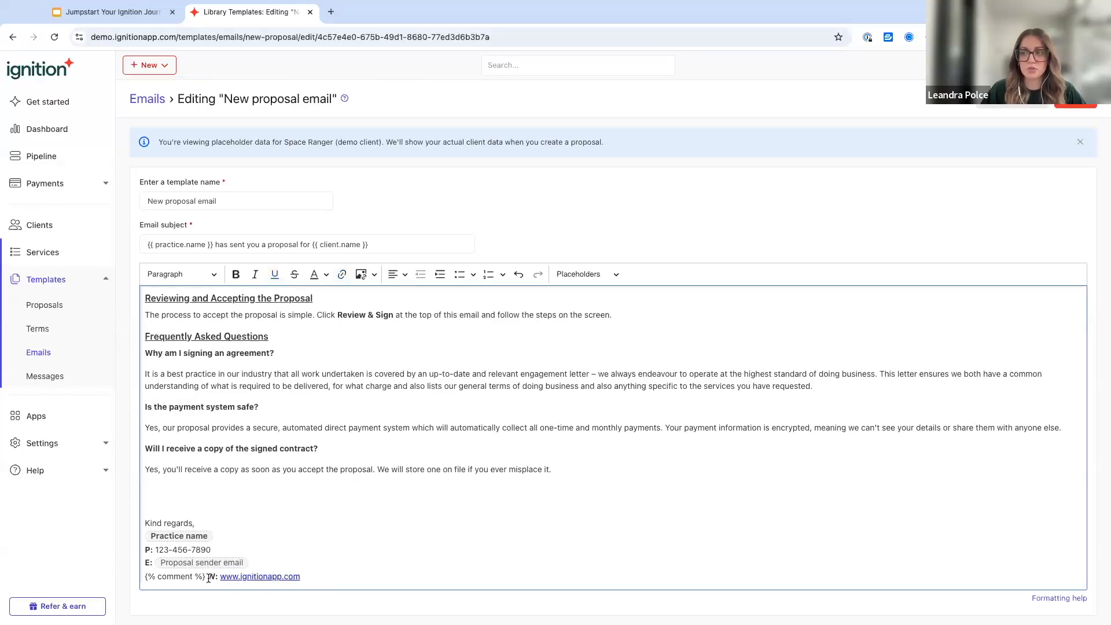
left_click(141, 578, "shift")
key("BackSpace")
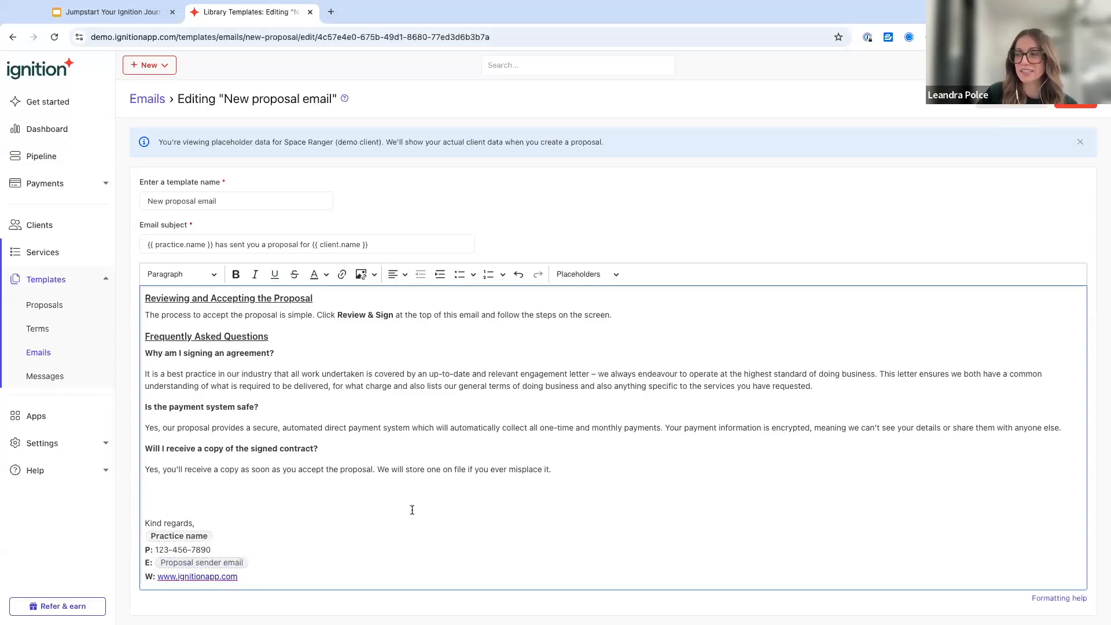
left_click(1084, 106)
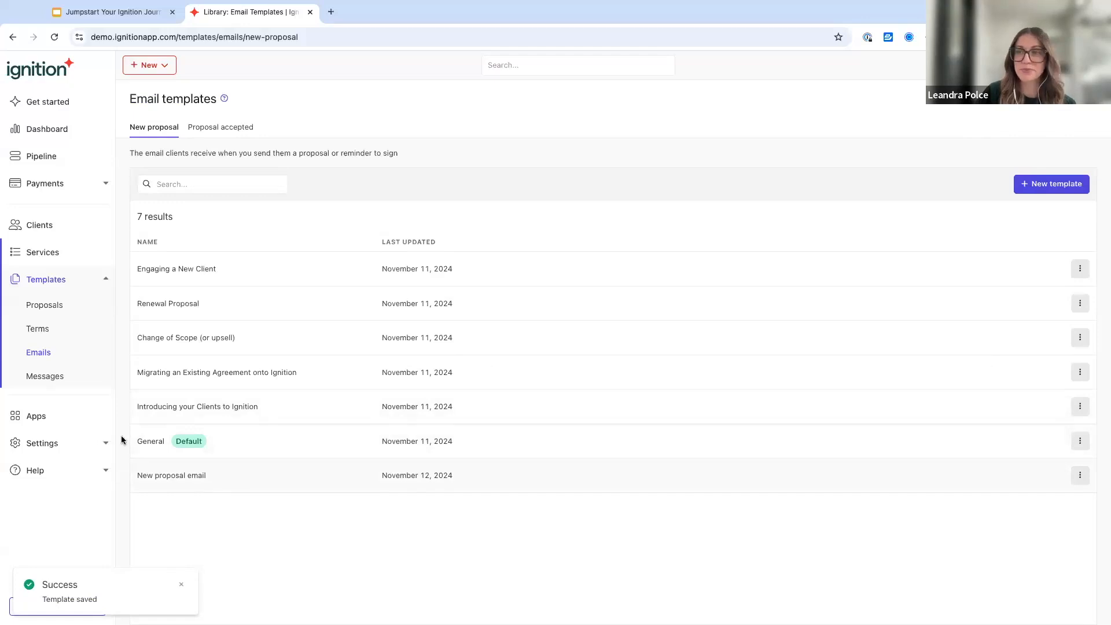
- Look through the introduction and next steps message templates, examining the content of the Next Steps ITR message
left_click(67, 384)
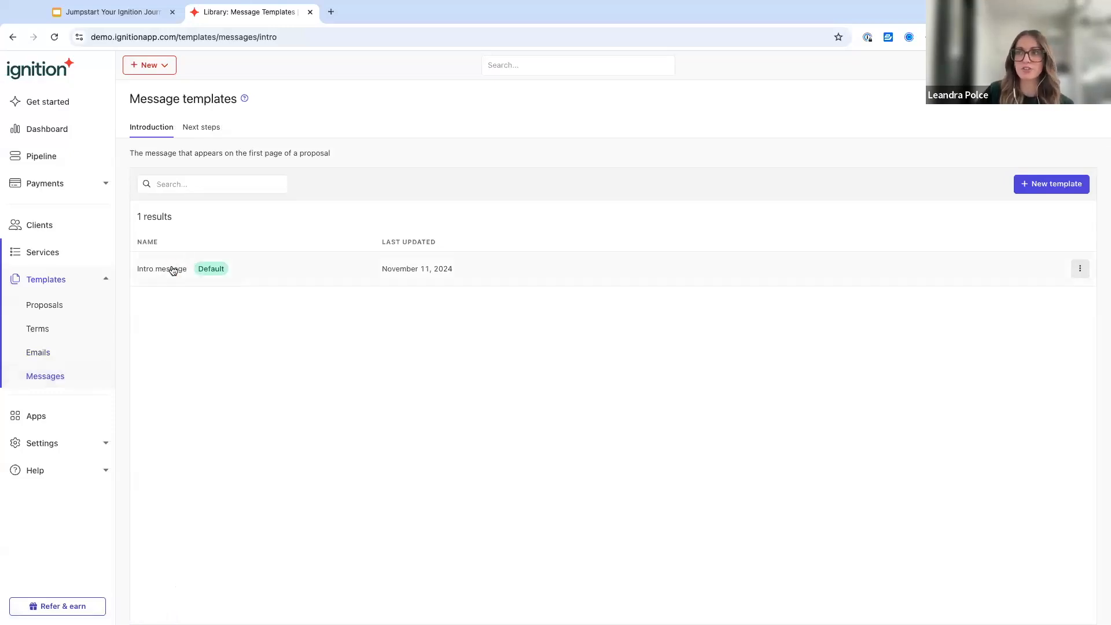
left_click(207, 132)
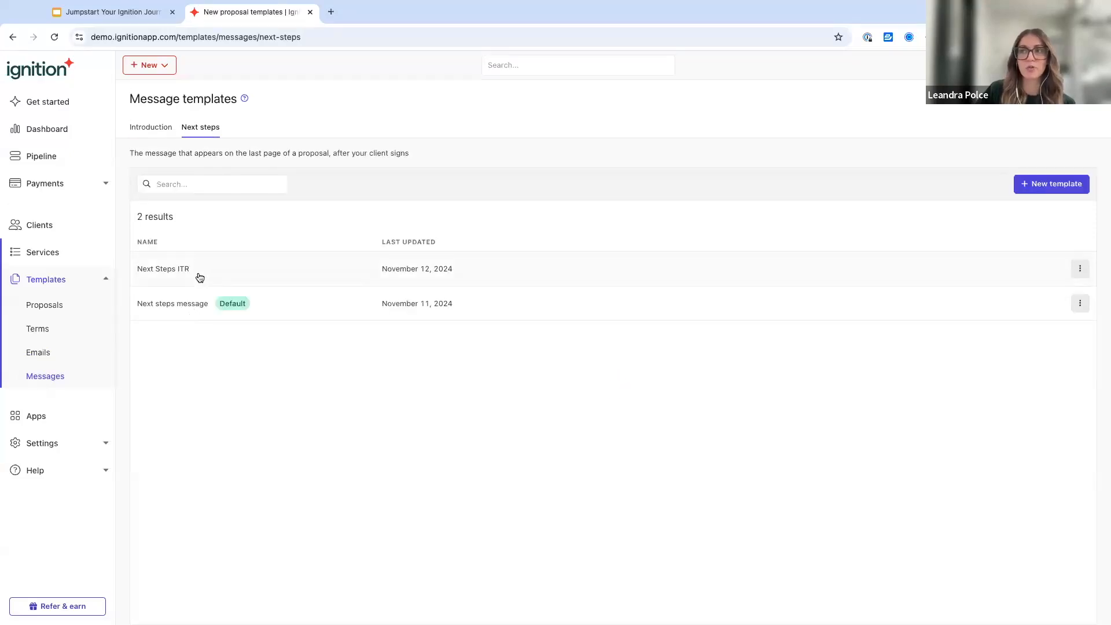
left_click(199, 276)
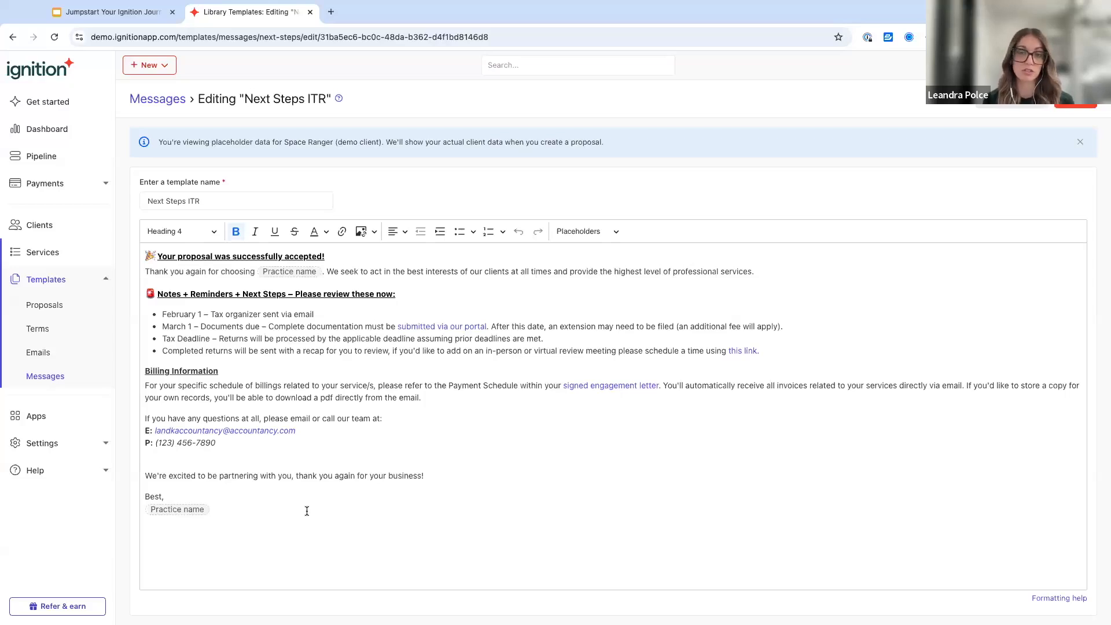
left_click(75, 376)
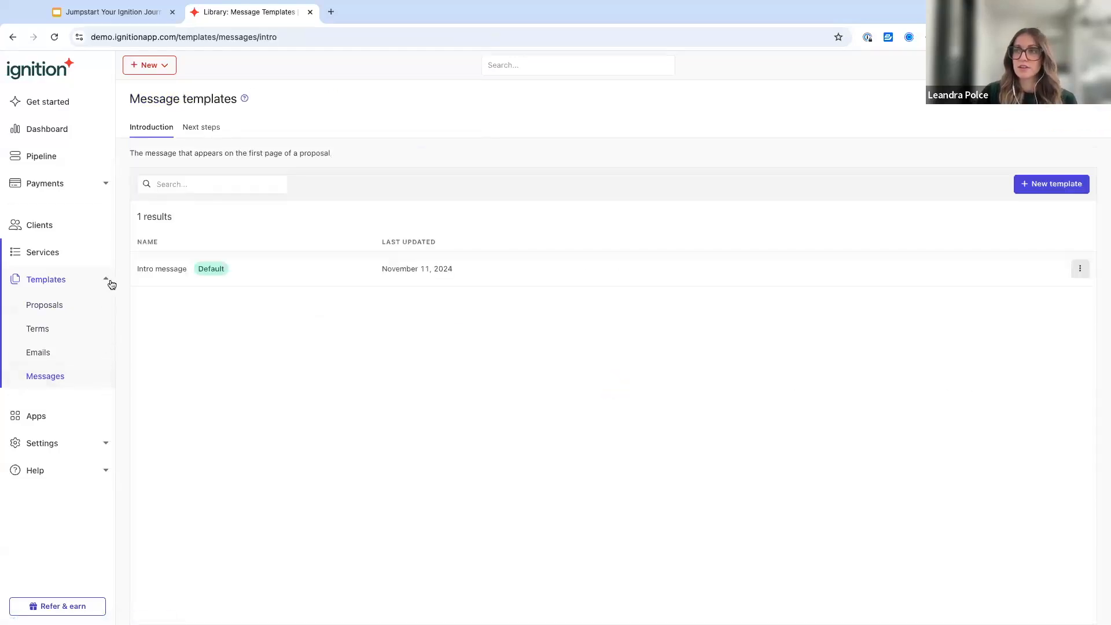
left_click(108, 281)
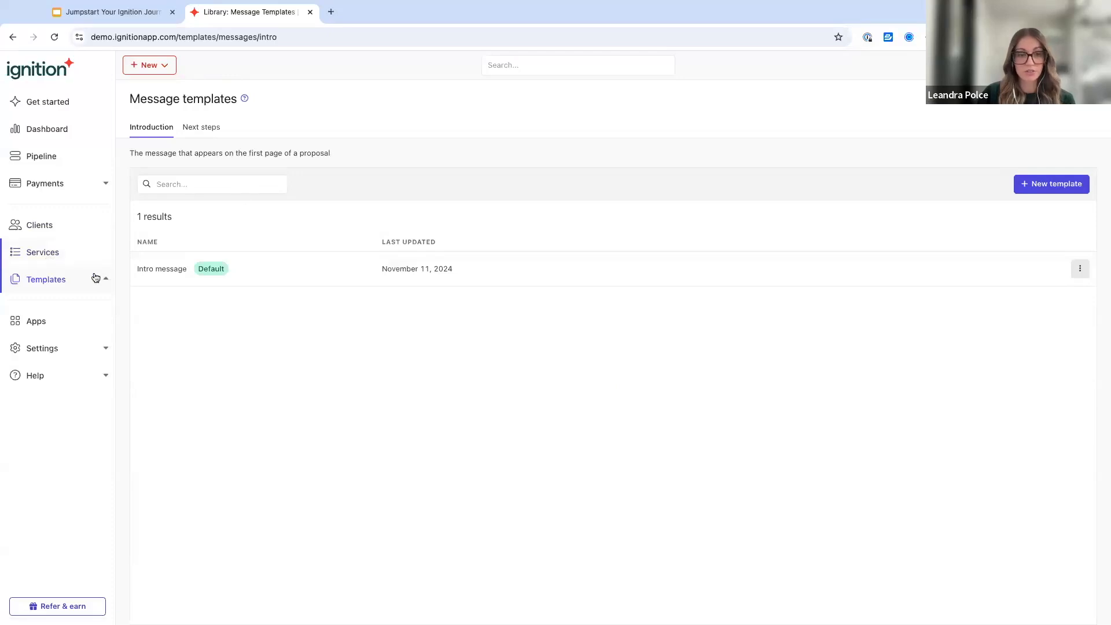
- Start a new proposal without a template and name it Individual Tax Return Proposal
left_click(161, 70)
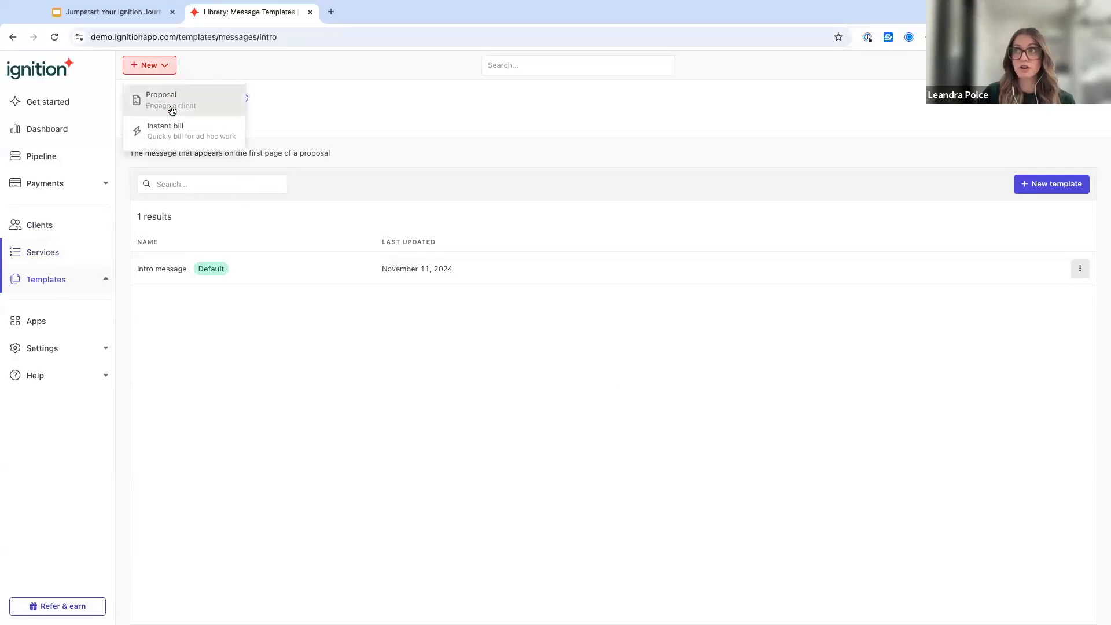
left_click(173, 105)
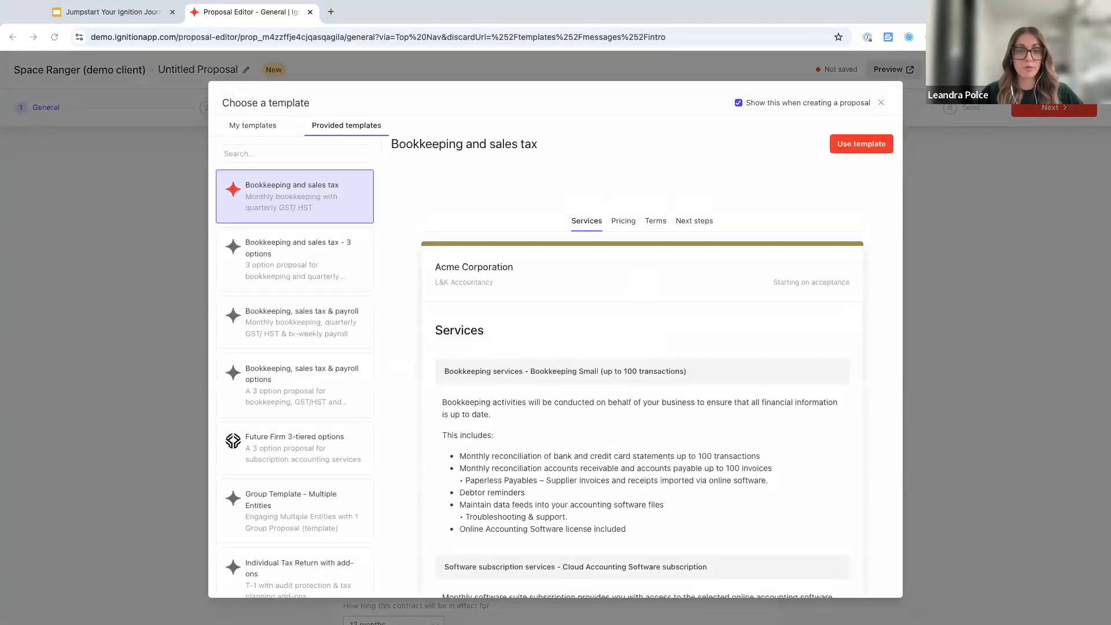
left_click(881, 105)
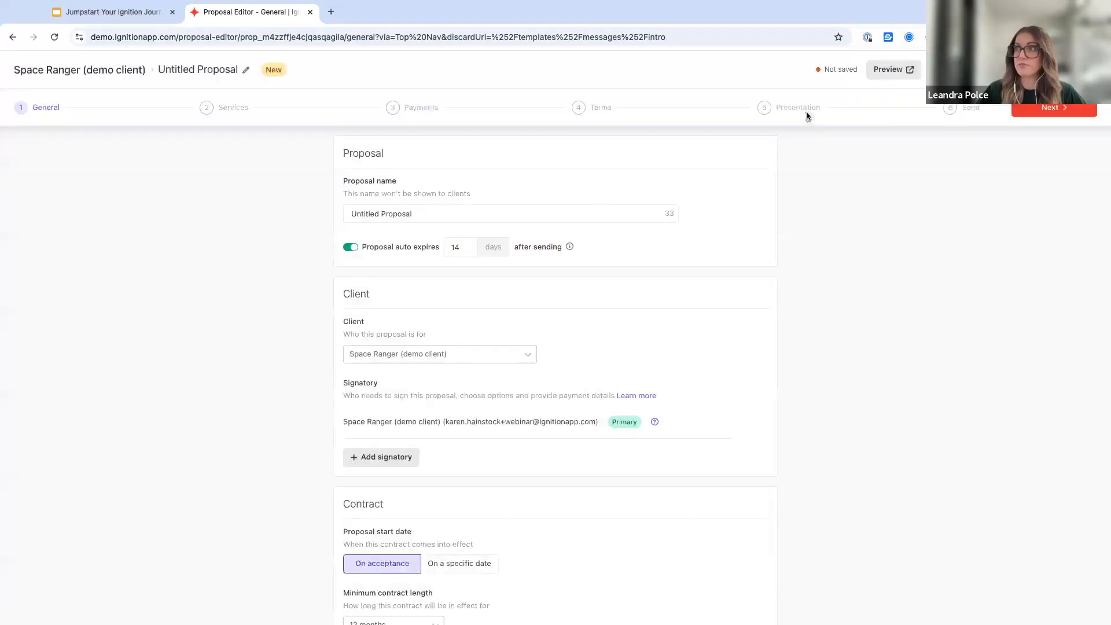
triple_click(416, 216)
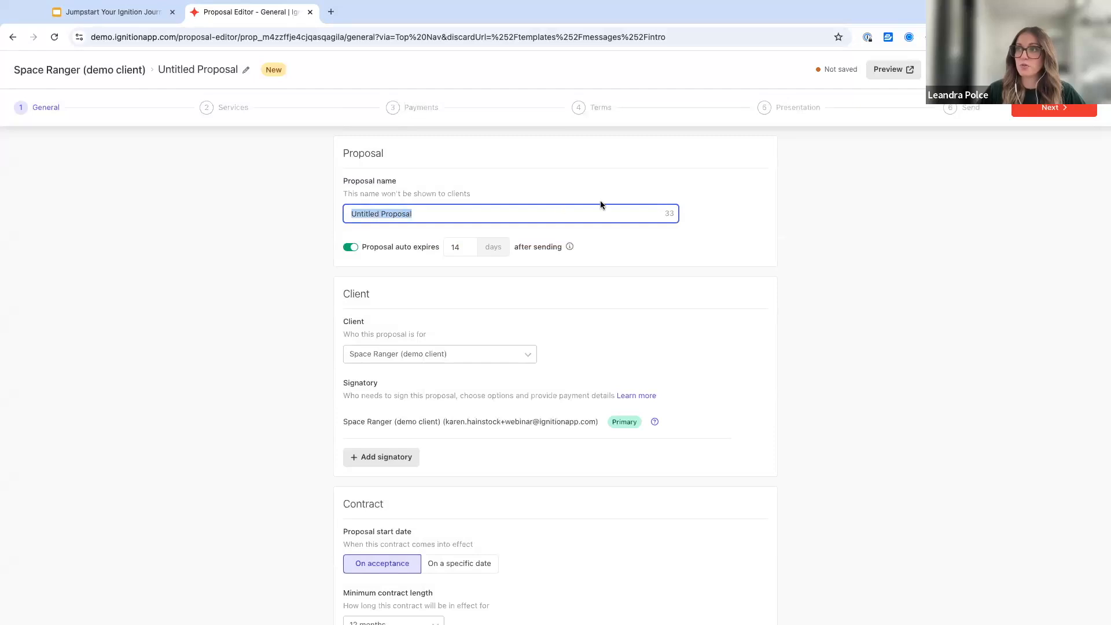
type("Individual Tax Return Proposal")
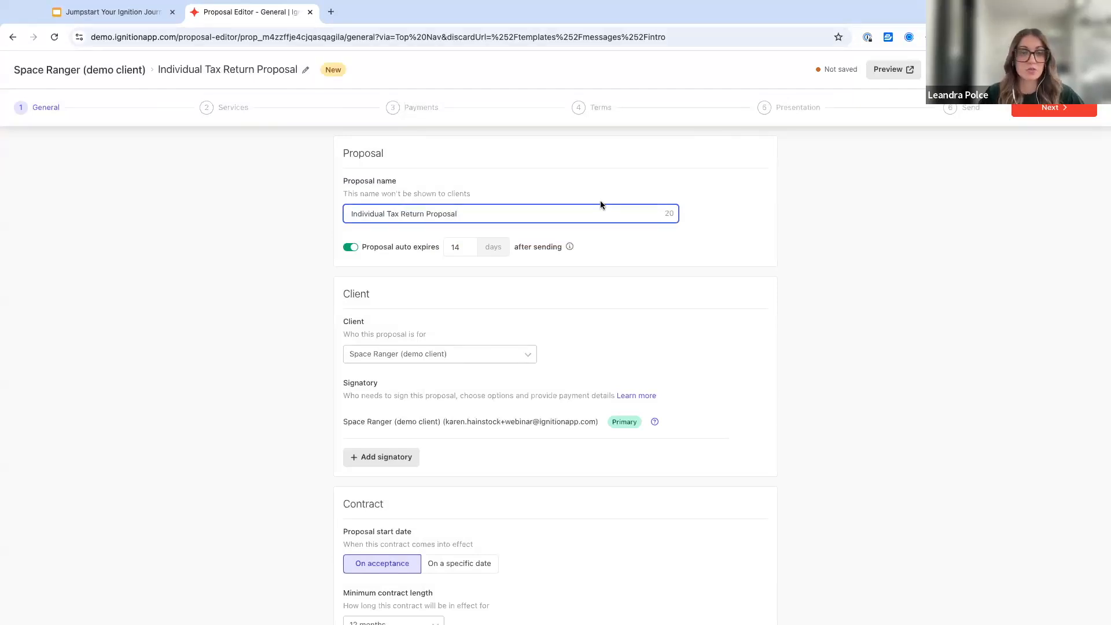
- Set the proposal to expire automatically 30 days after sending
left_click(445, 247)
left_click_drag(445, 247, 444, 247)
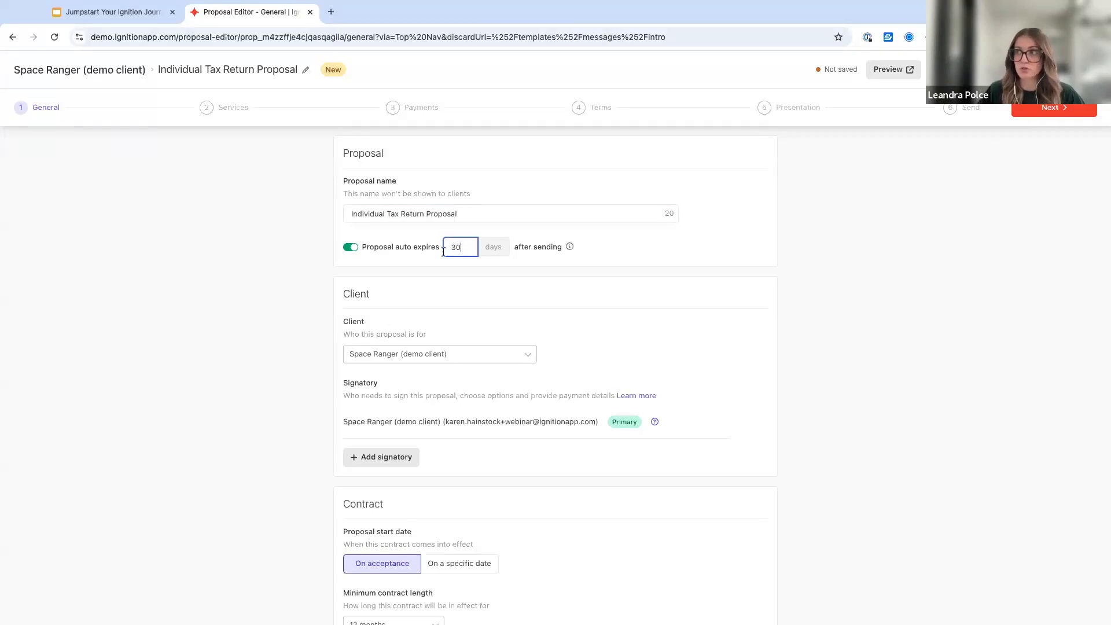
left_click(457, 293)
- Look over the clients available for the proposal, leaving Space Ranger (demo client) selected
scroll(457, 293, "down", 2)
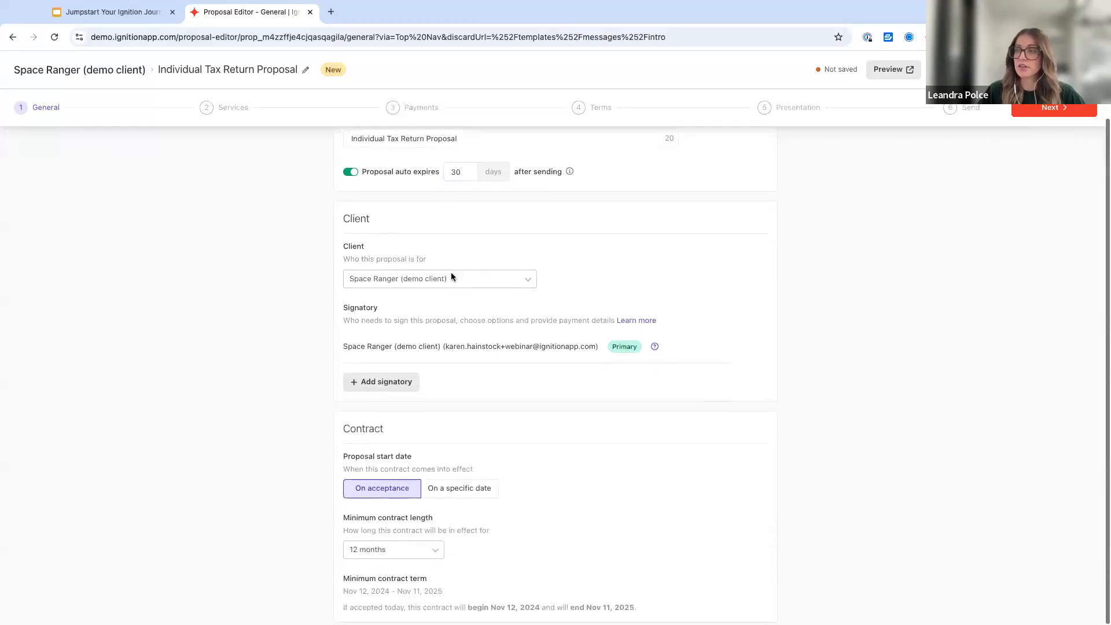
left_click(398, 283)
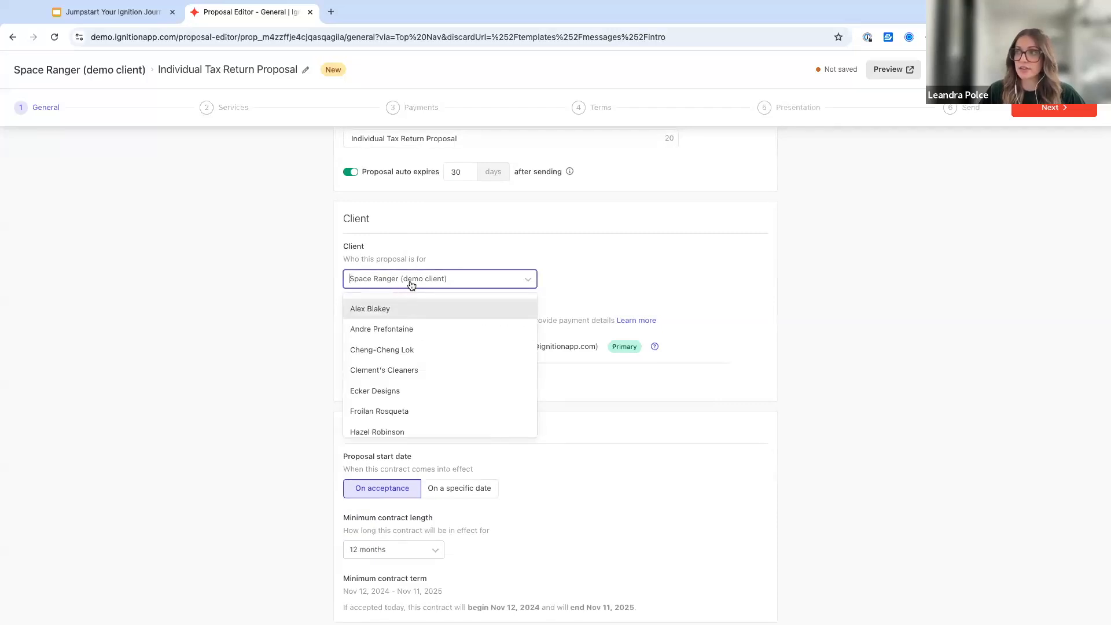
left_click(409, 281)
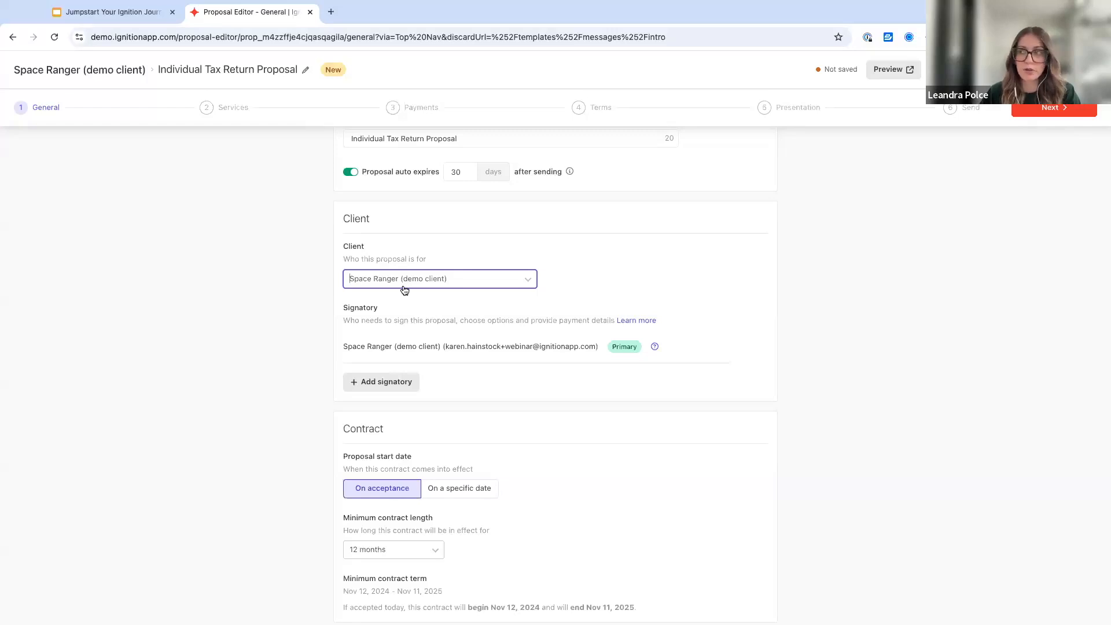
- Make the contract start on a specific date, 2025-01-01
left_click_drag(416, 457, 336, 433)
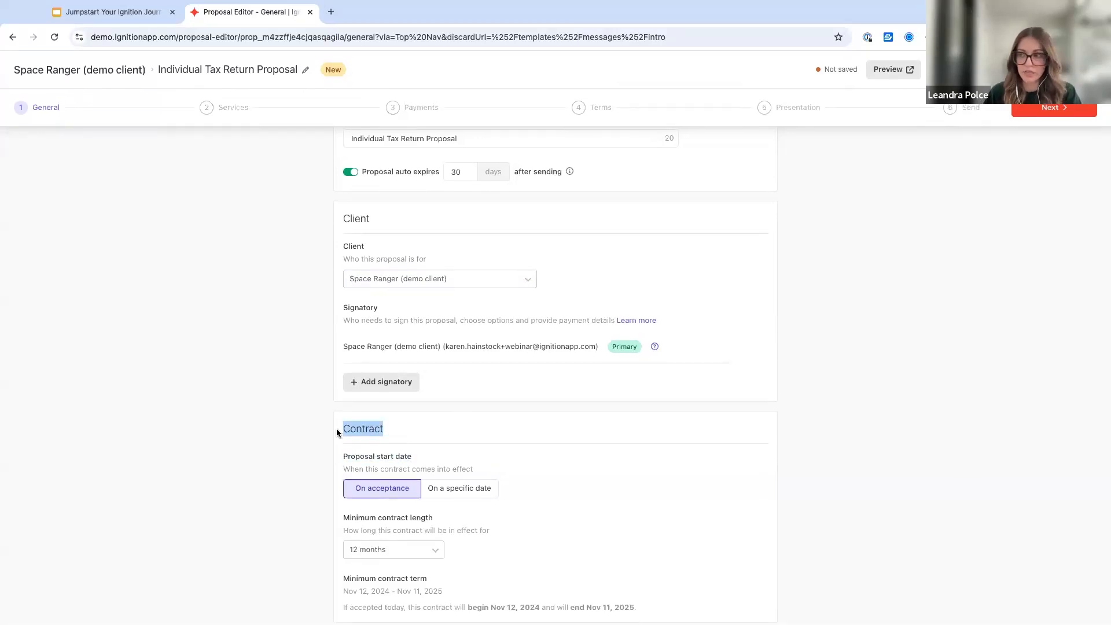
left_click(472, 493)
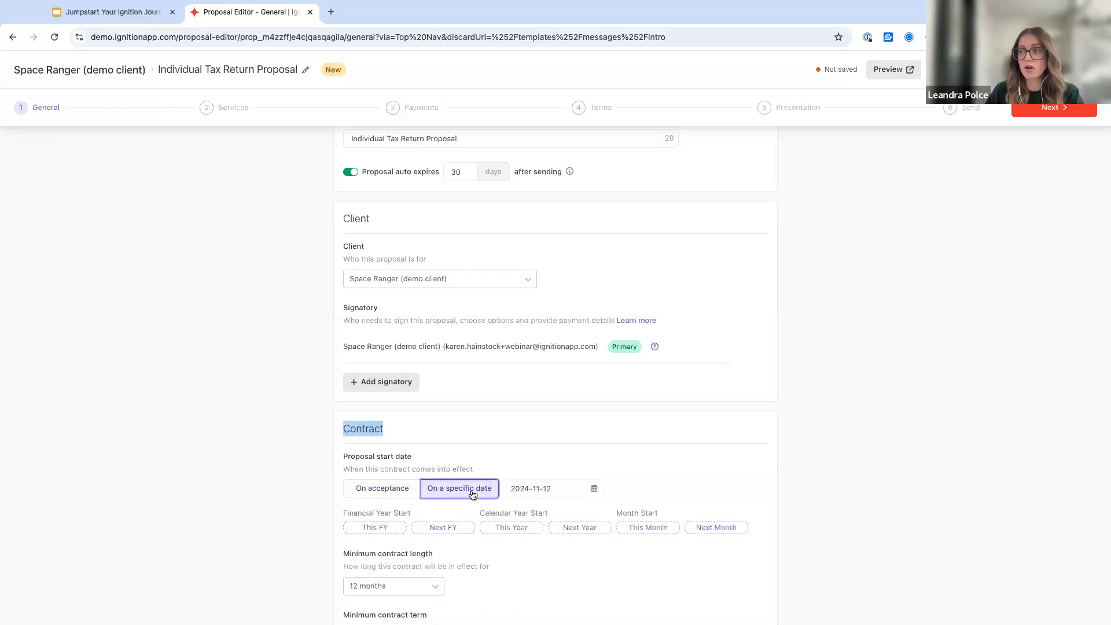
left_click(594, 487)
left_click(663, 290)
left_click(663, 290)
left_click(593, 337)
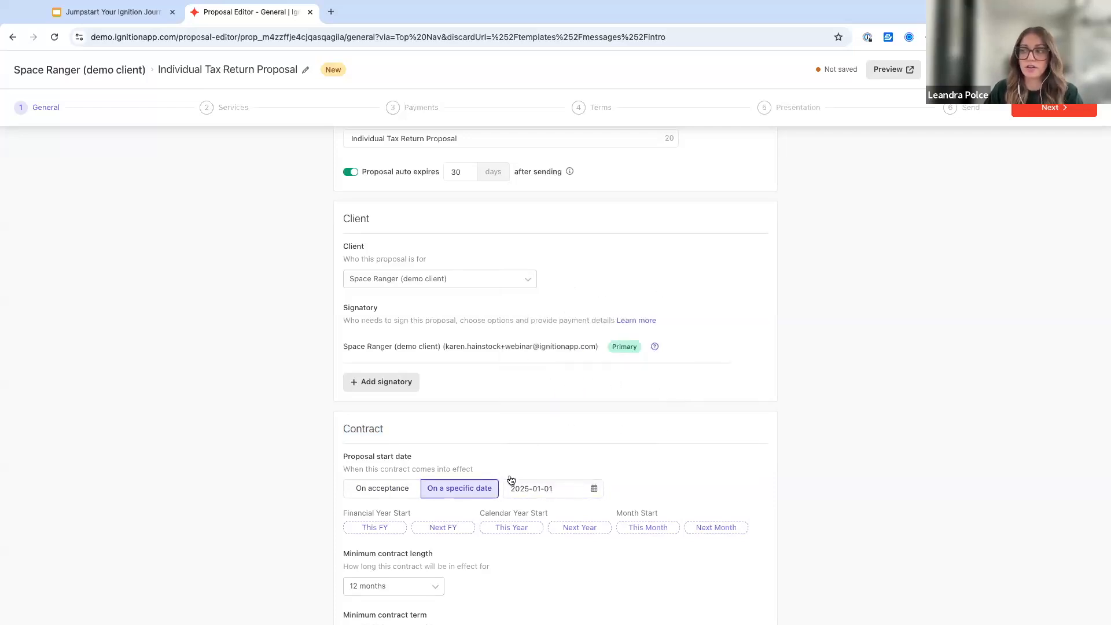
left_click_drag(437, 556, 325, 549)
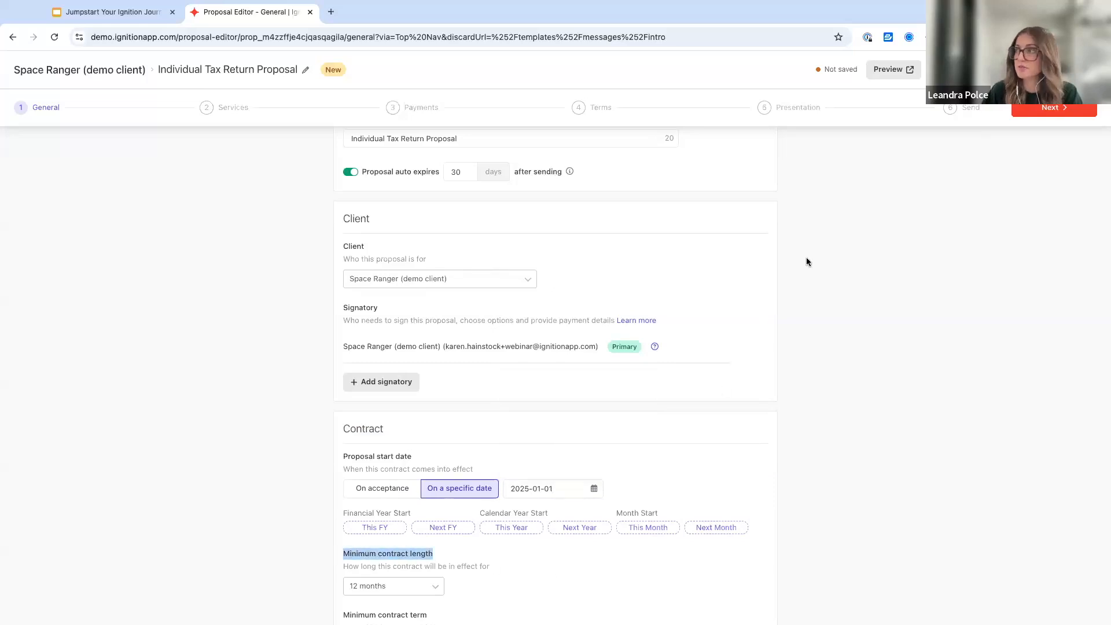
- Add the Individual Tax Return service to the proposal as a one-off service billed on acceptance
left_click(1026, 115)
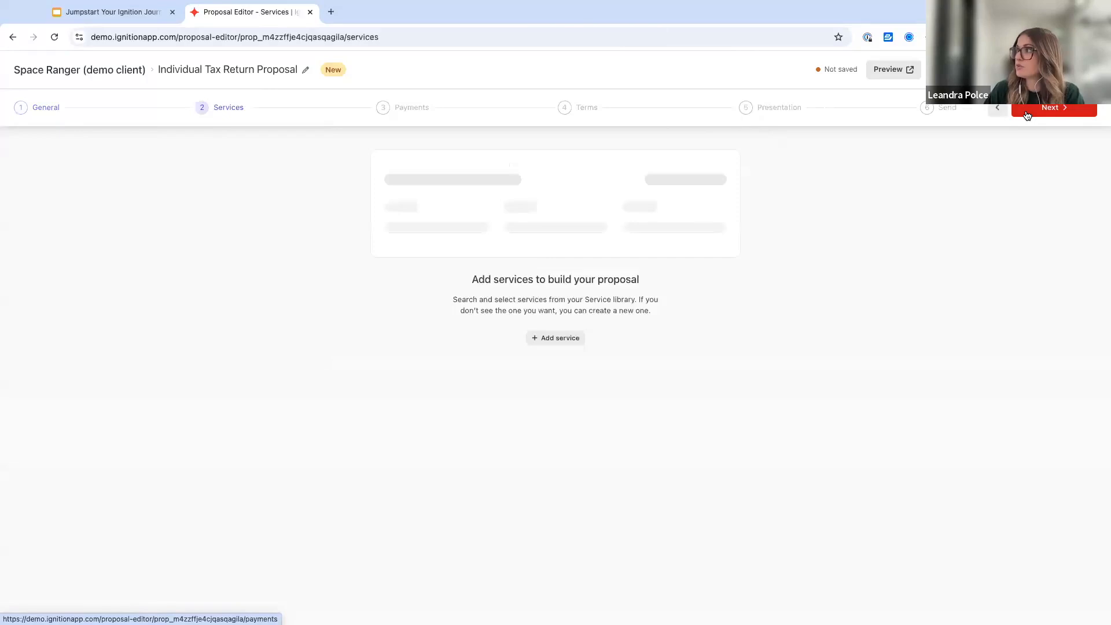
left_click(552, 340)
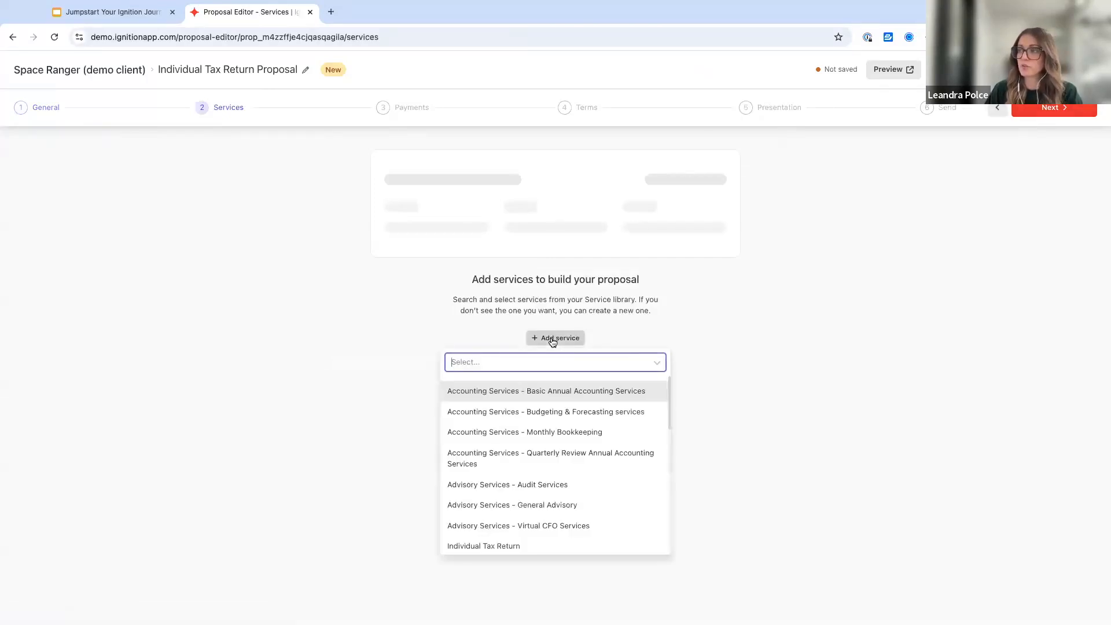
type("Individual Tax Return Propos")
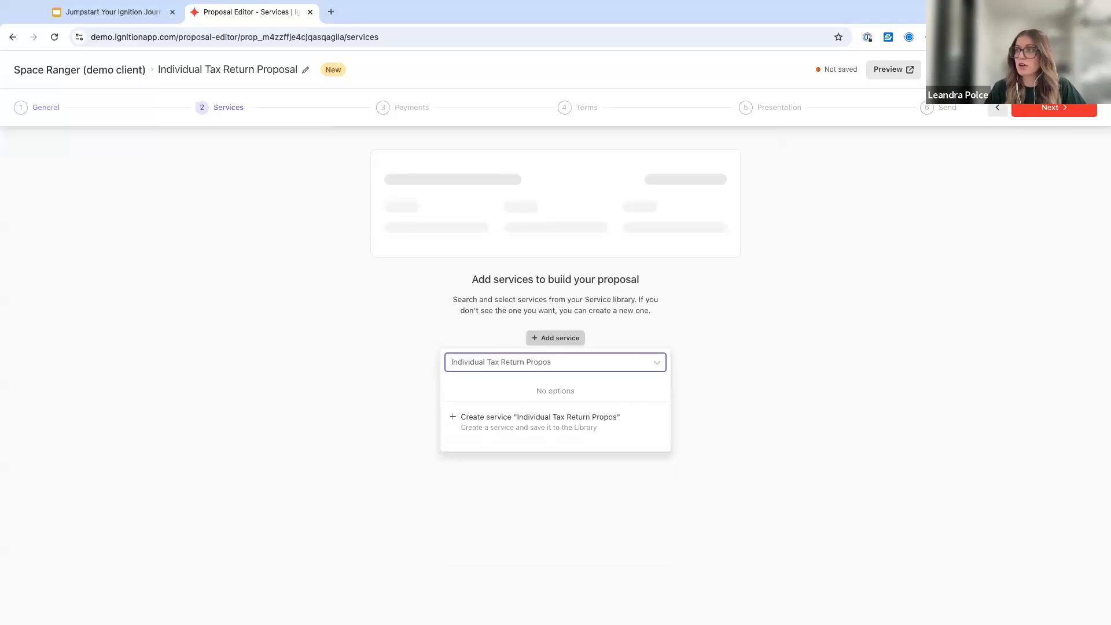
key("BackSpace")
key("BackSpace")
key("BackSpace")
key("BackSpace")
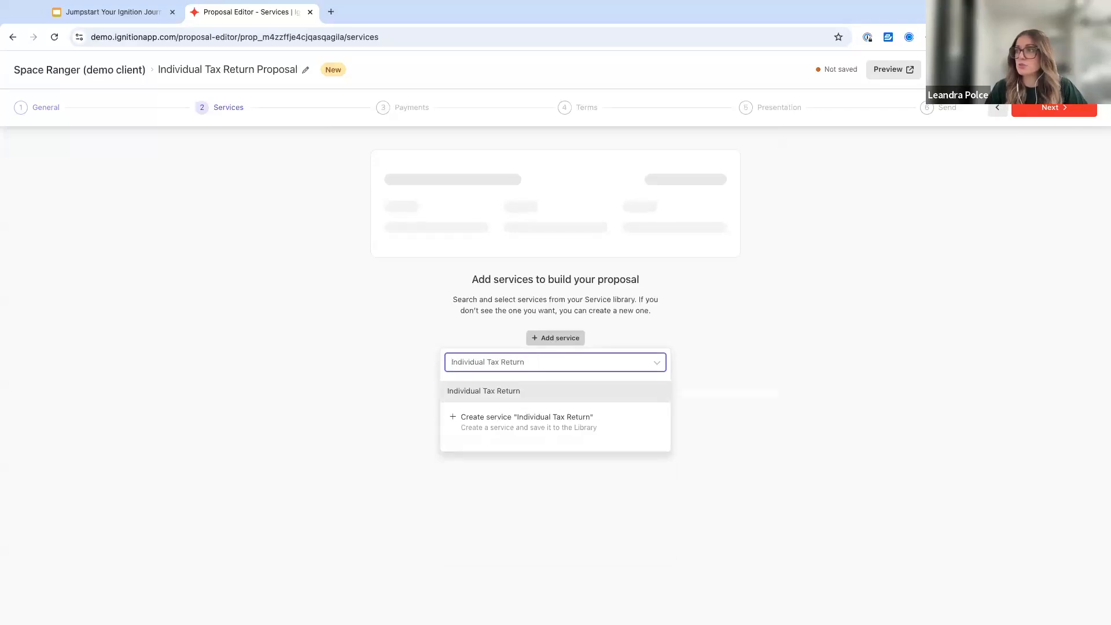
left_click(508, 393)
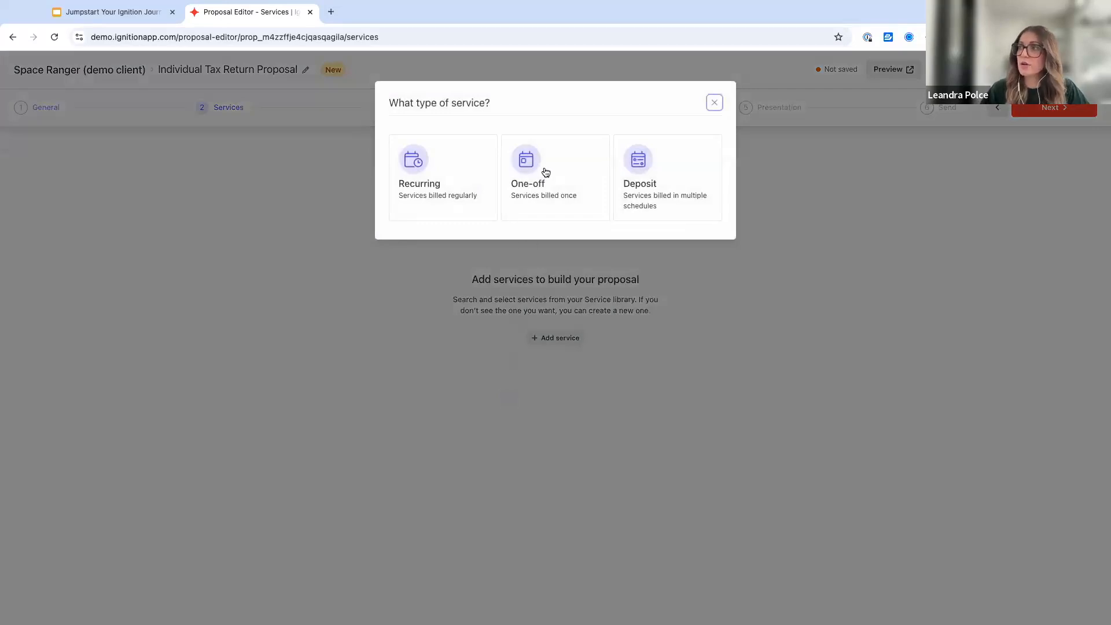
left_click(545, 178)
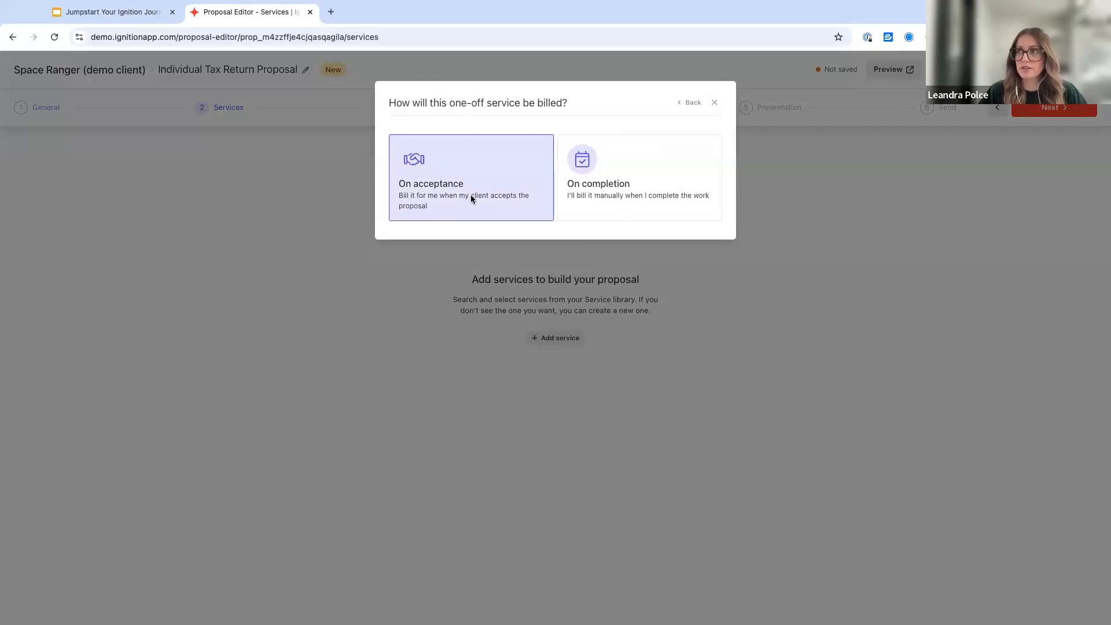
left_click(473, 200)
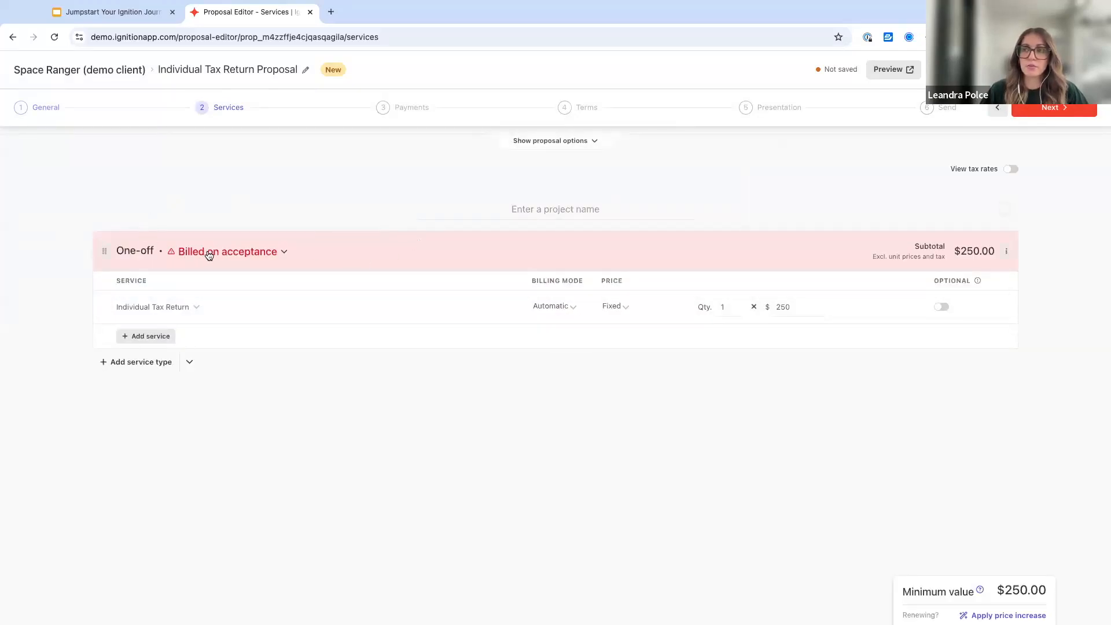
- Change the one-off service's billing to the proposal start and save it
left_click(215, 255)
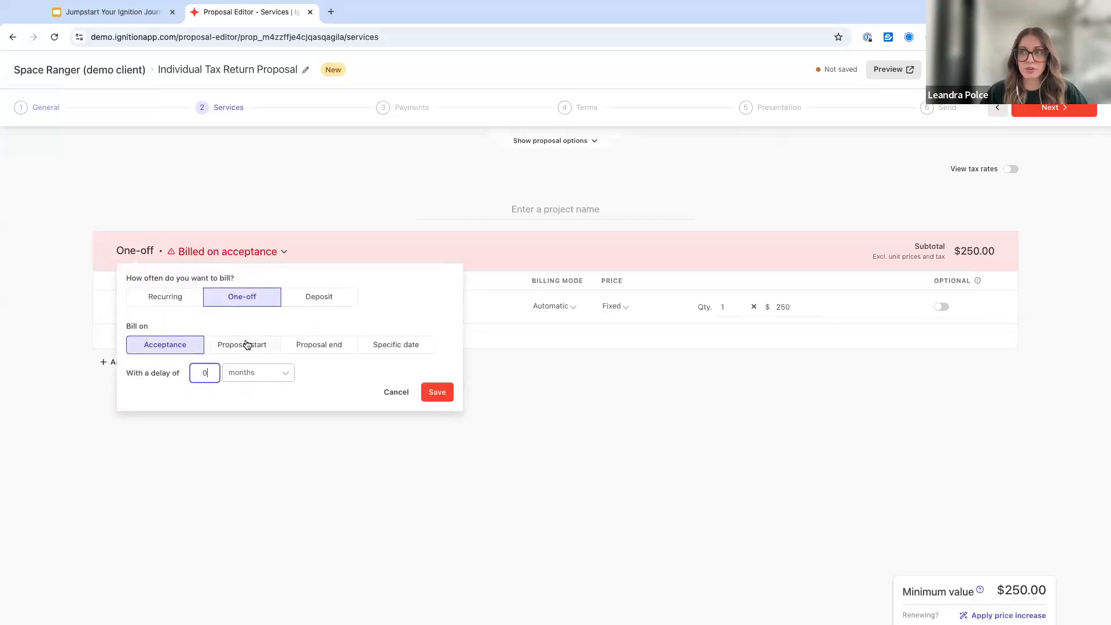
left_click(235, 350)
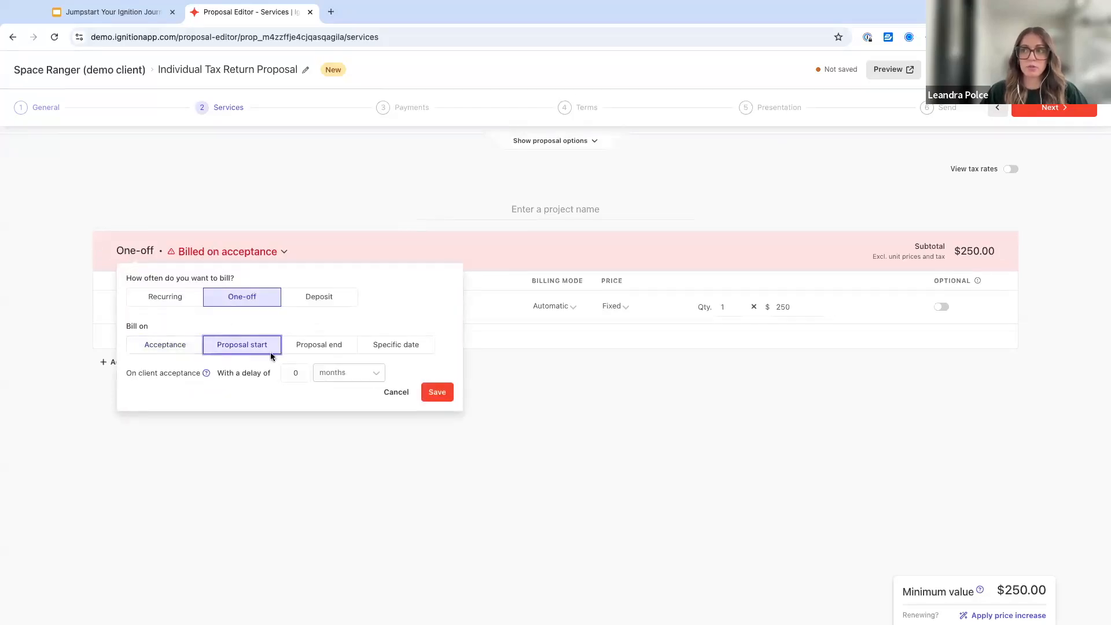
left_click(437, 393)
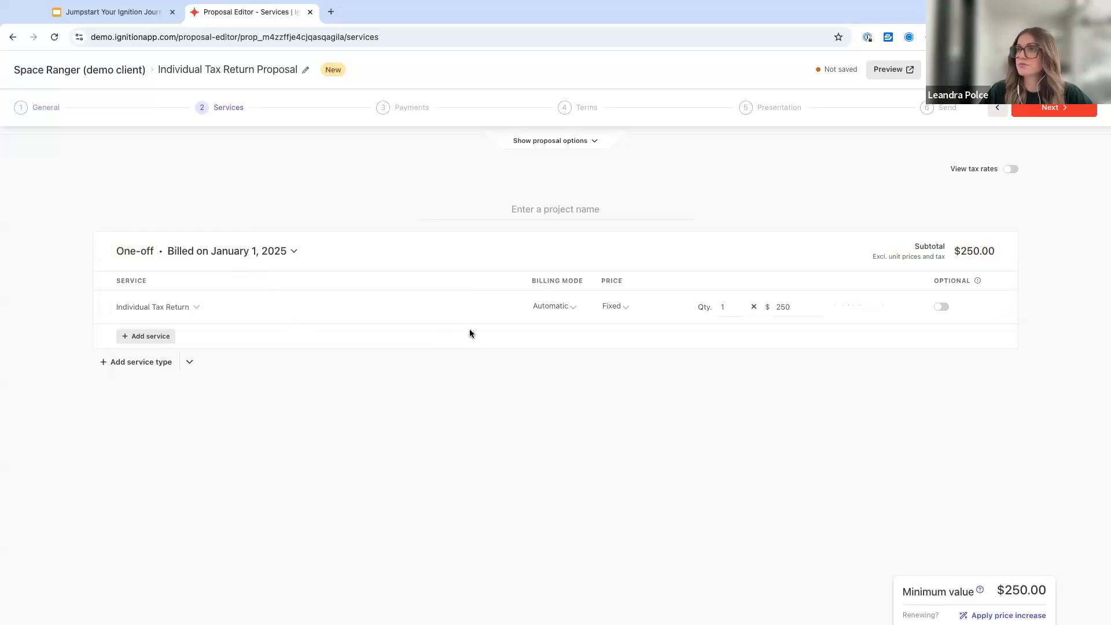
- Continue past the payment settings without changes and select Industry Standard Engagement Terms as the terms template
left_click(1040, 110)
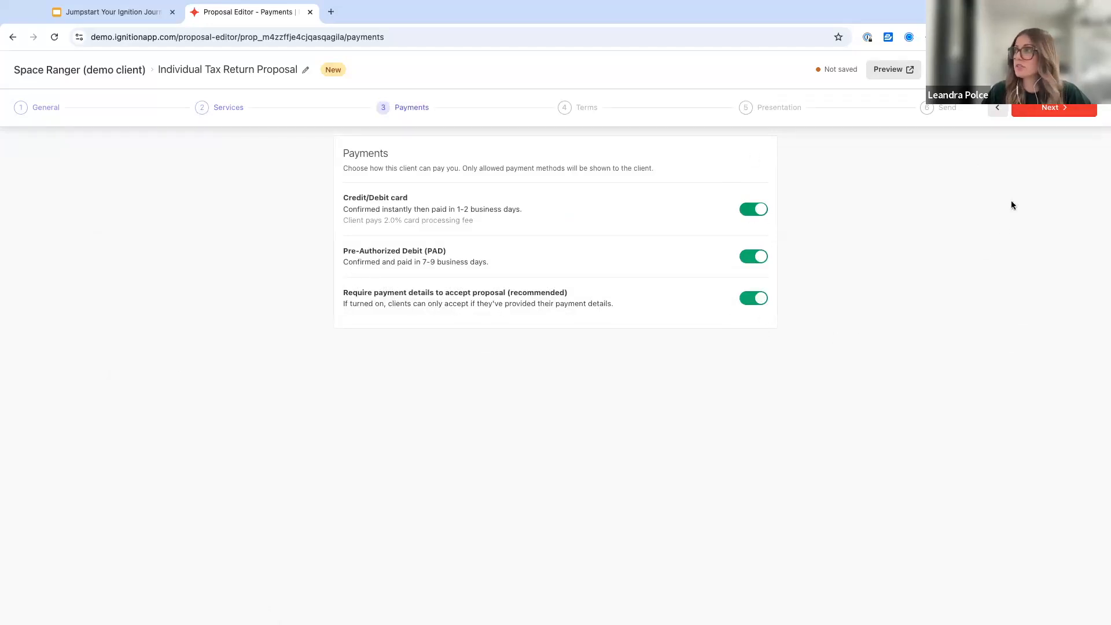
left_click(1044, 113)
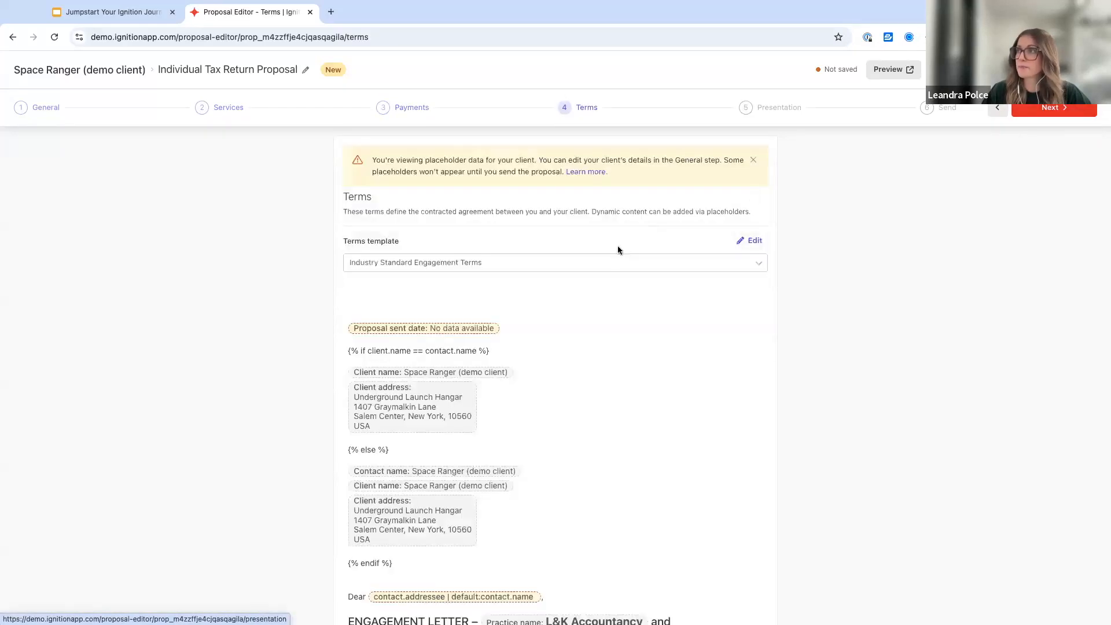
left_click(612, 268)
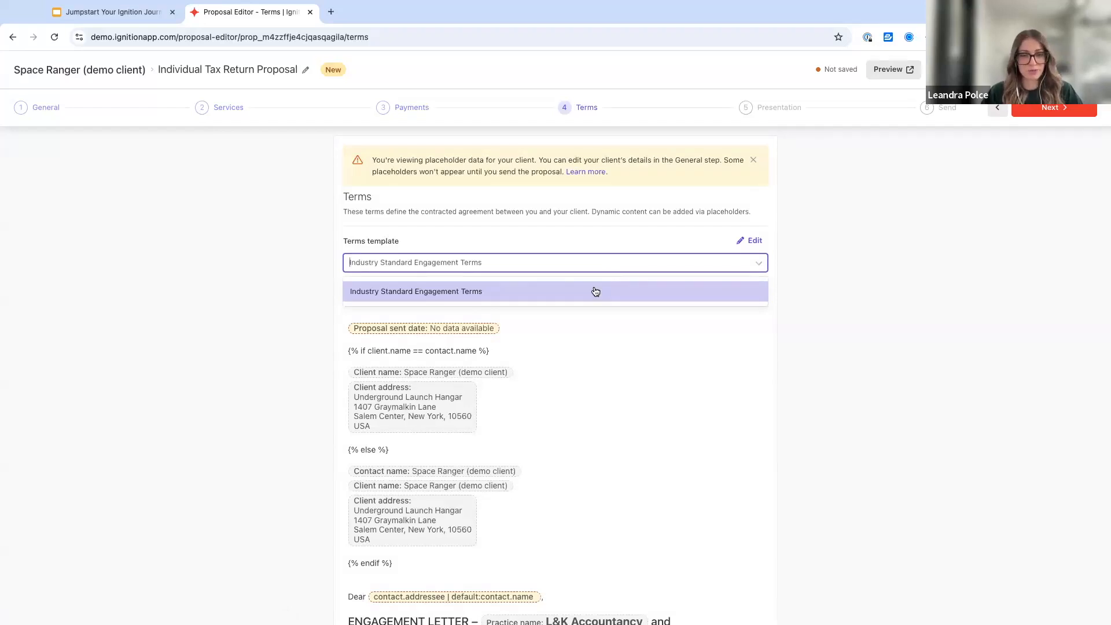
left_click(503, 298)
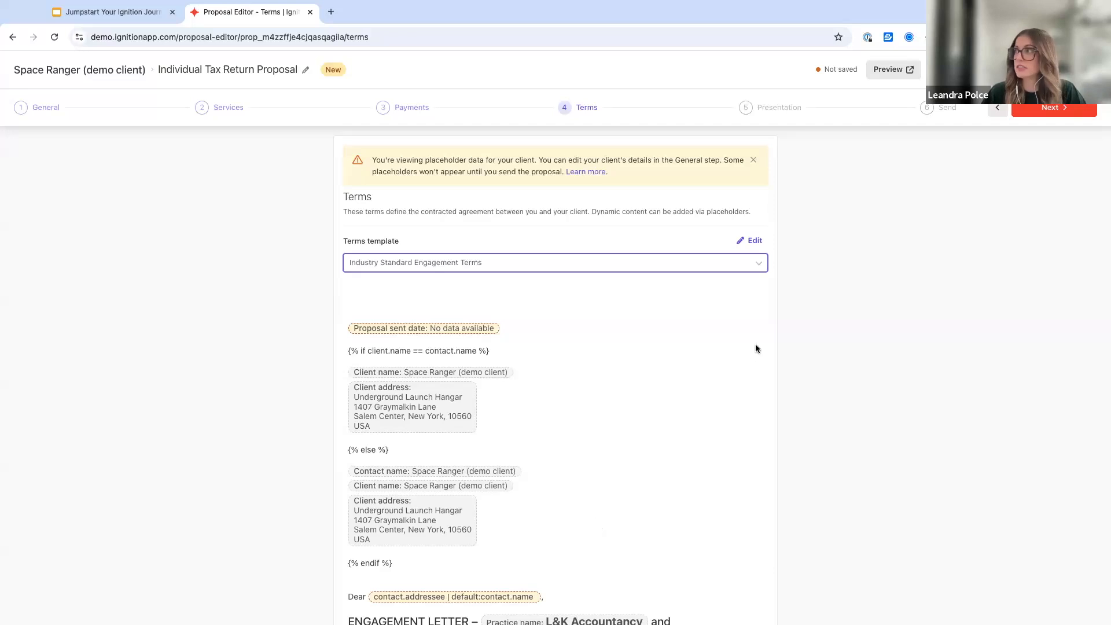
- Apply the Intro message template to the proposal's introduction page and look over its video and brochure options
left_click(1030, 109)
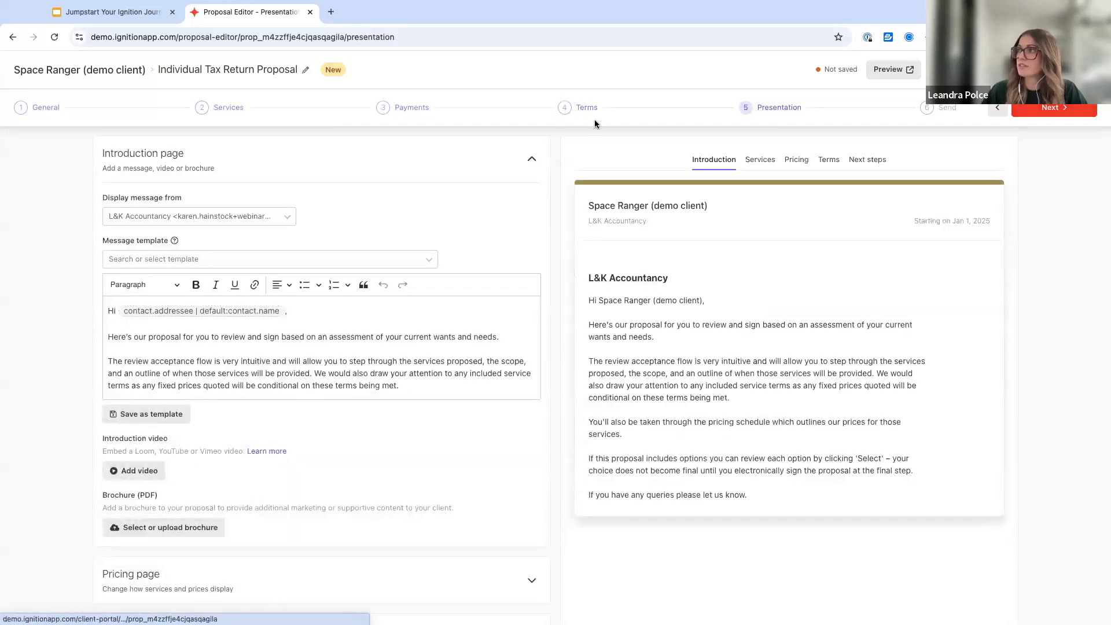
left_click(128, 261)
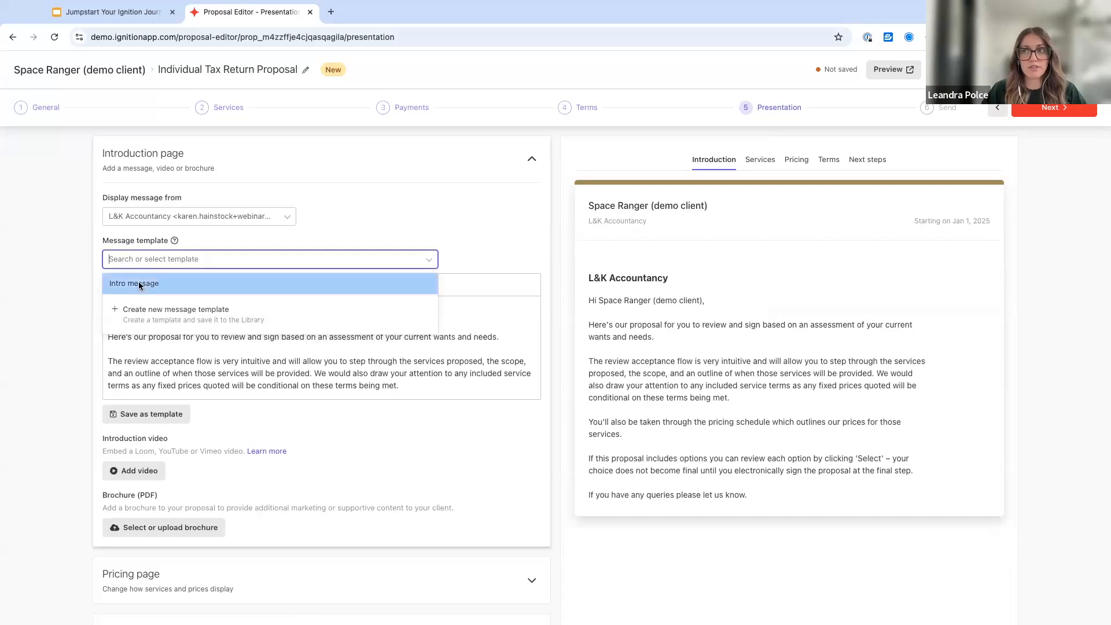
left_click(140, 285)
scroll(188, 353, "down", 5)
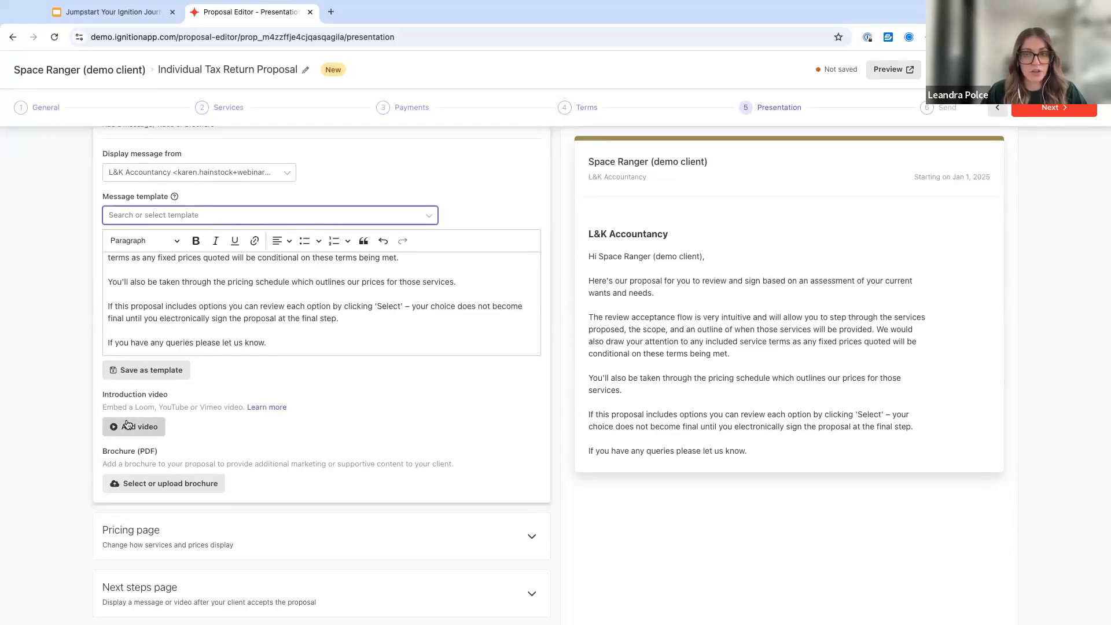
scroll(128, 424, "down", 2)
double_click(147, 401)
left_click_drag(97, 401, 90, 399)
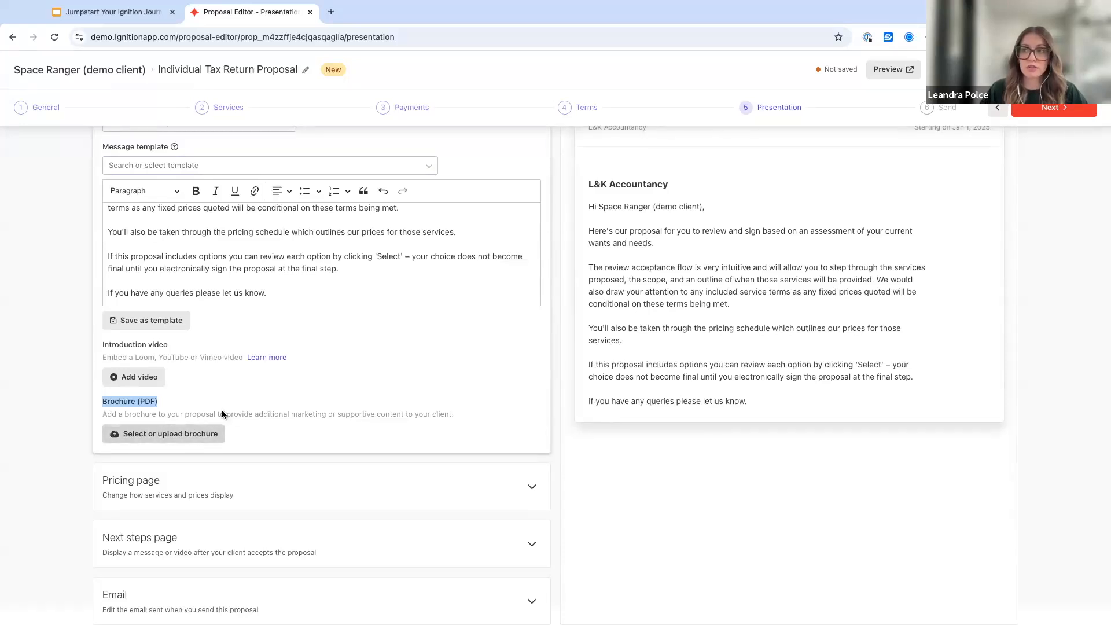
scroll(265, 383, "up", 3)
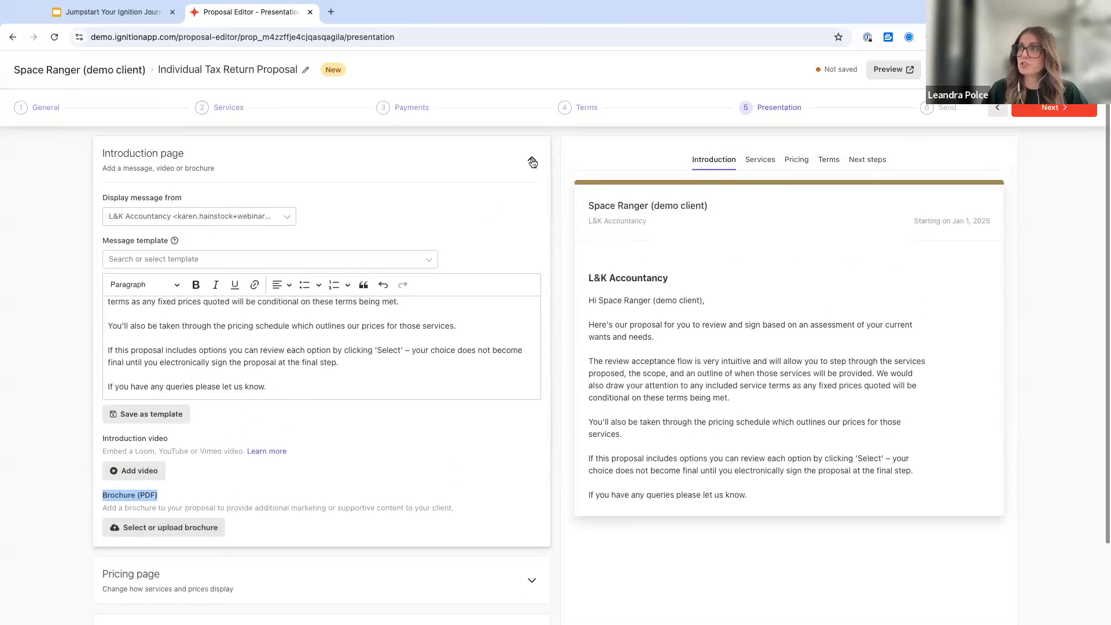
left_click(532, 160)
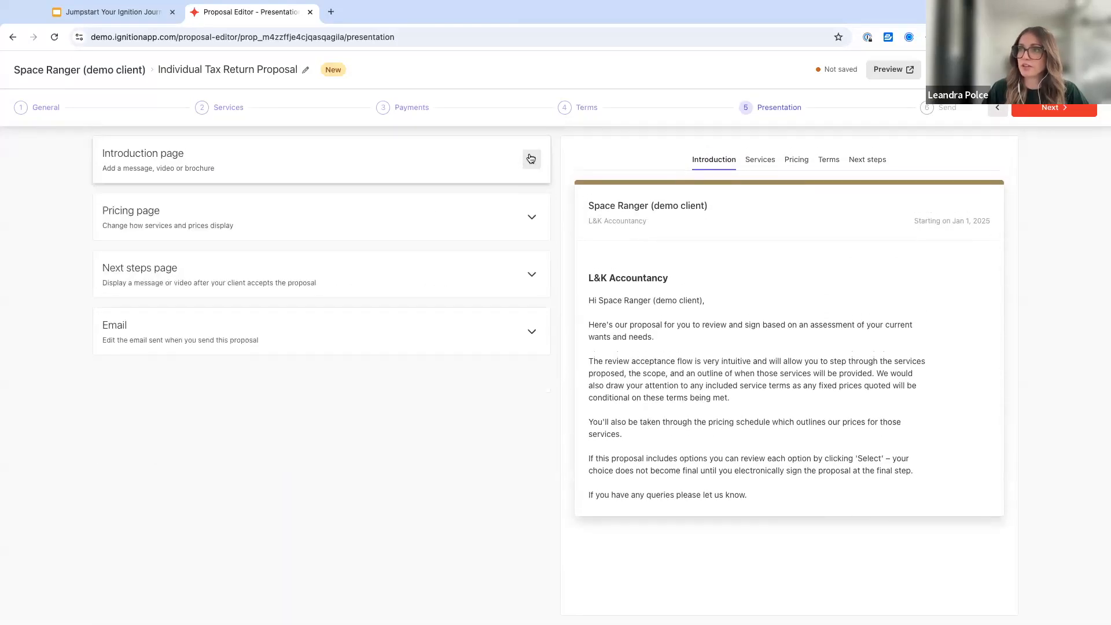
- In the pricing page settings, turn off showing one-off and deposit services as Billed on completion
left_click(532, 220)
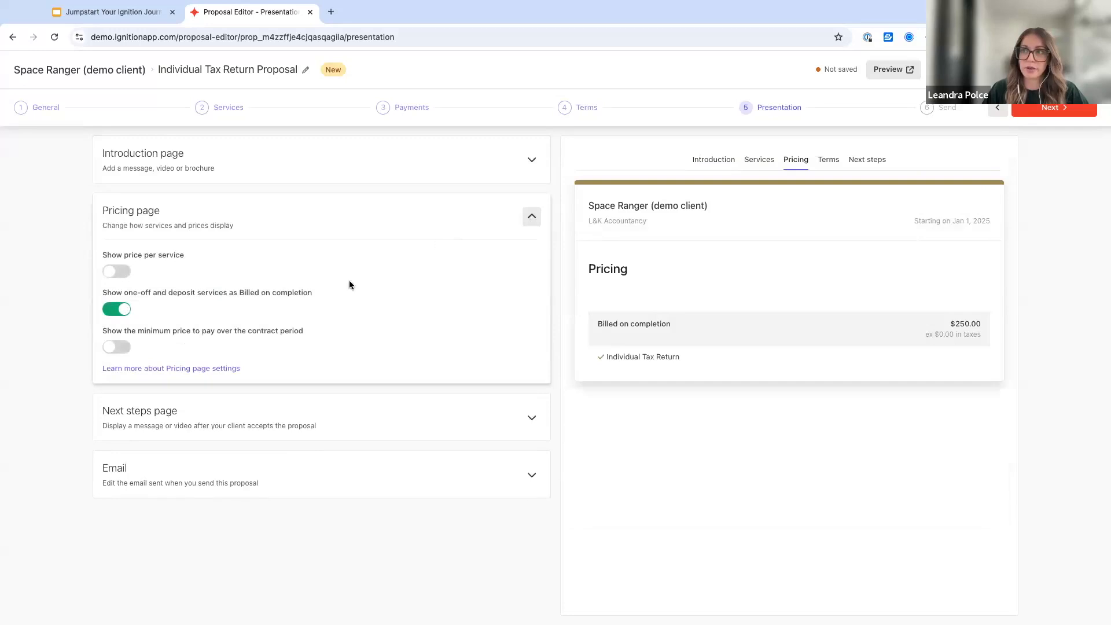
left_click_drag(315, 294, 144, 299)
left_click(82, 296)
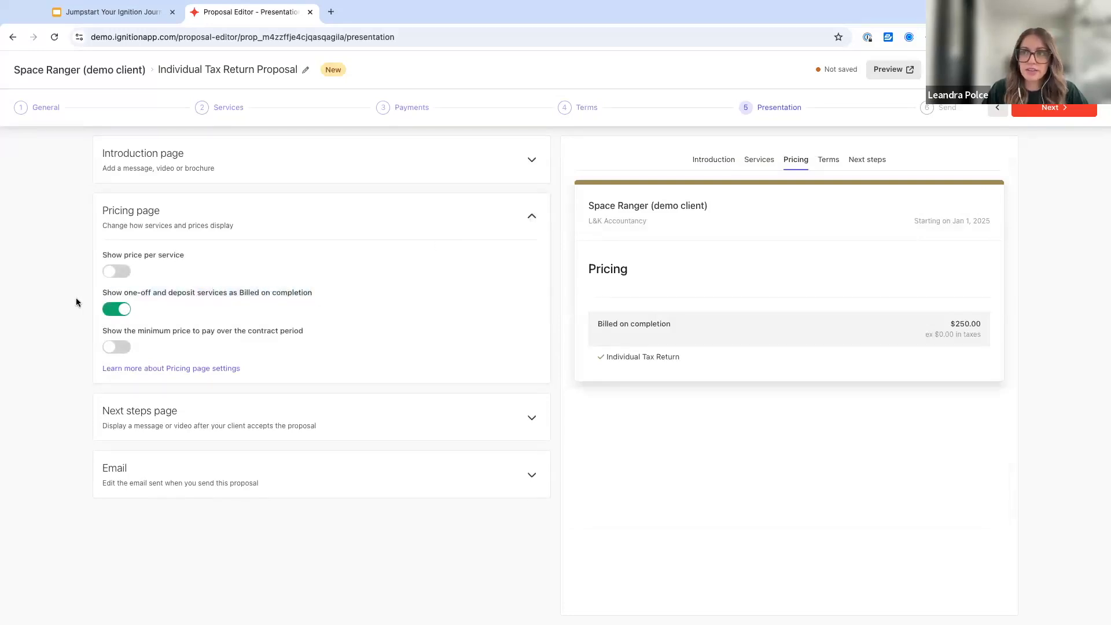
left_click_drag(294, 286, 300, 295)
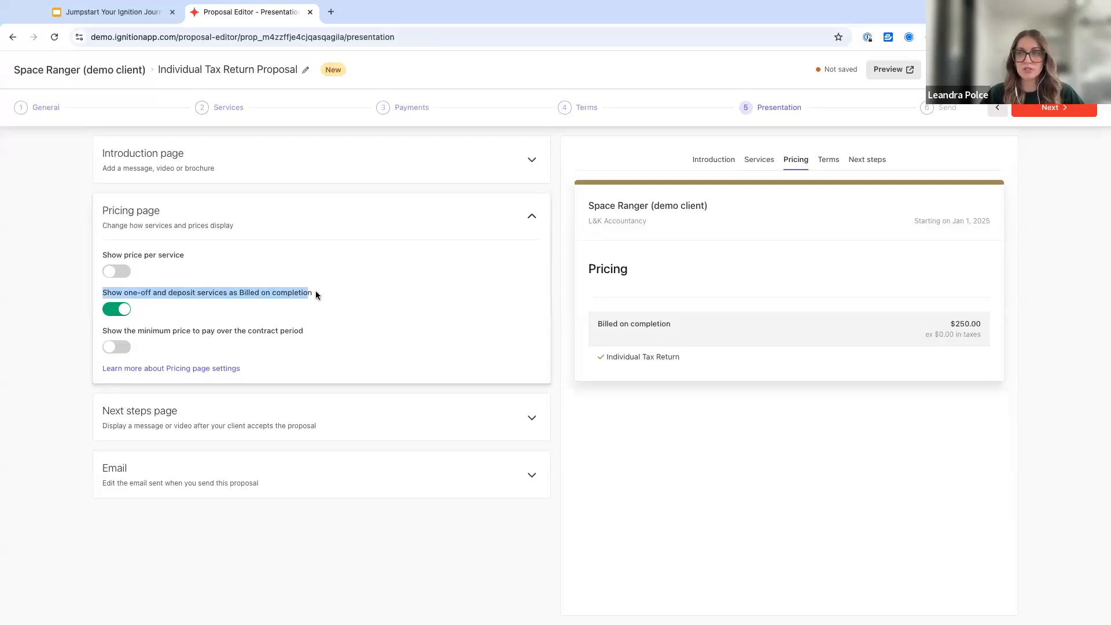
left_click_drag(317, 295, 149, 311)
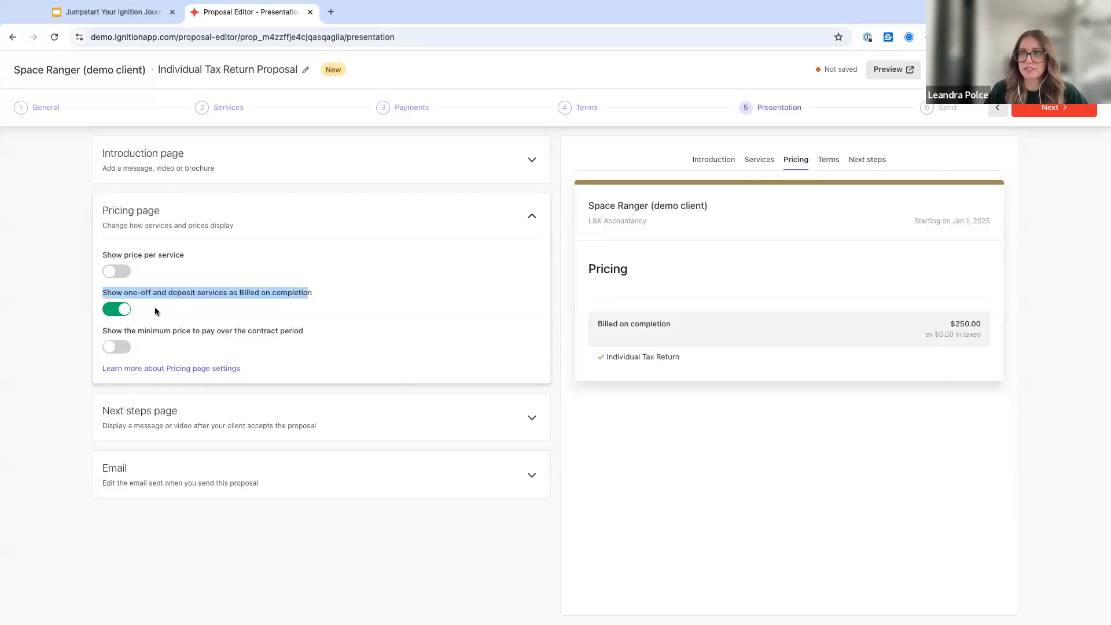
left_click_drag(671, 323, 593, 325)
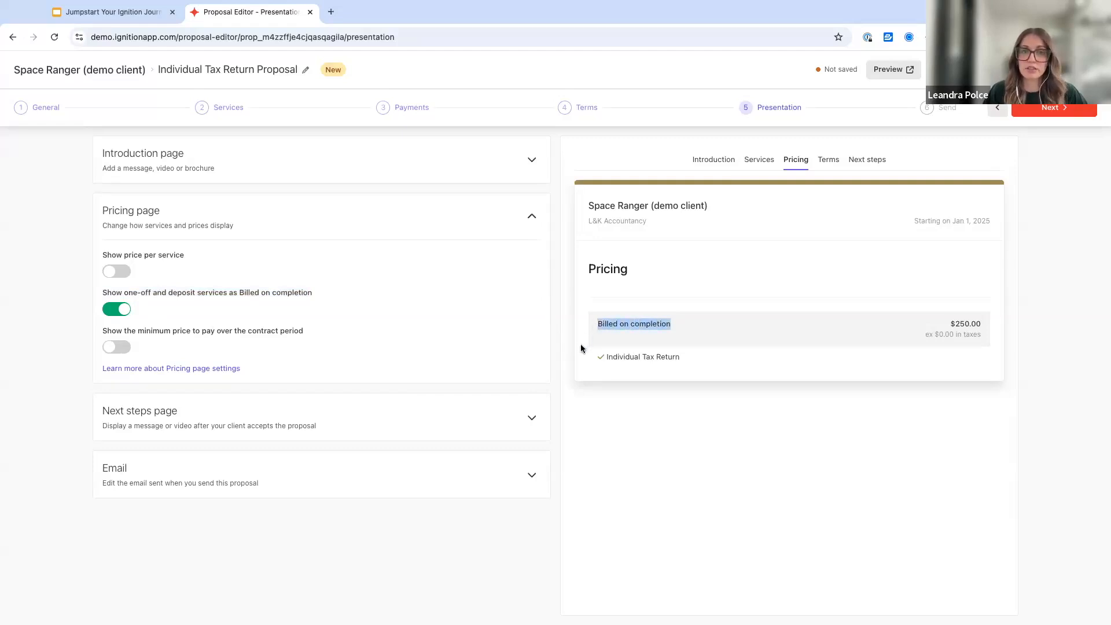
left_click(123, 311)
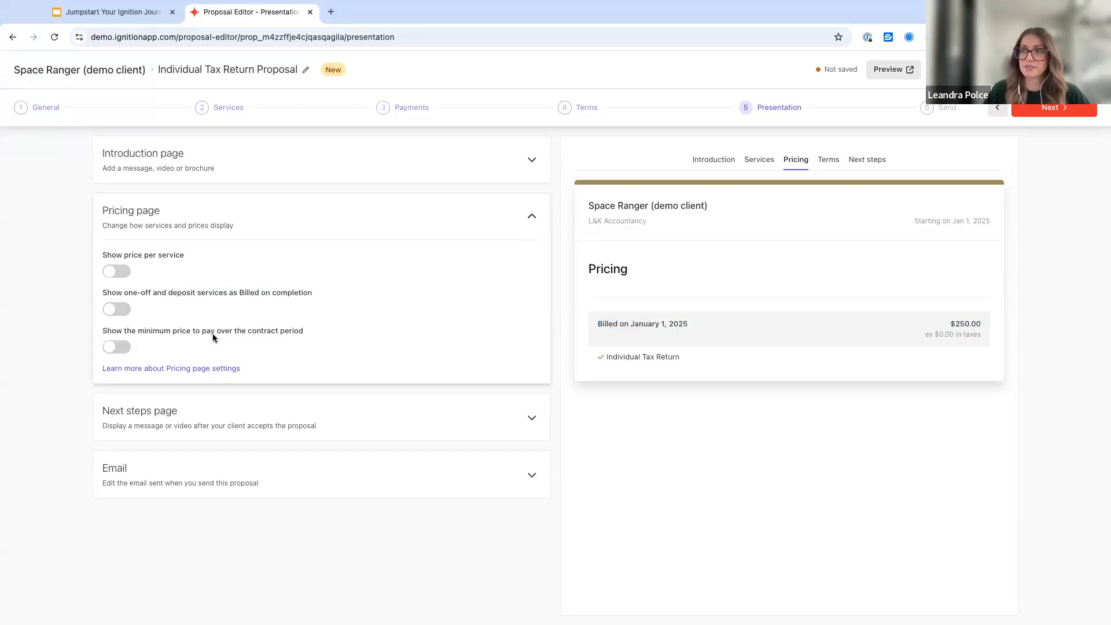
- Apply the Next Steps ITR message template to the proposal's next steps page
left_click(538, 219)
left_click(531, 273)
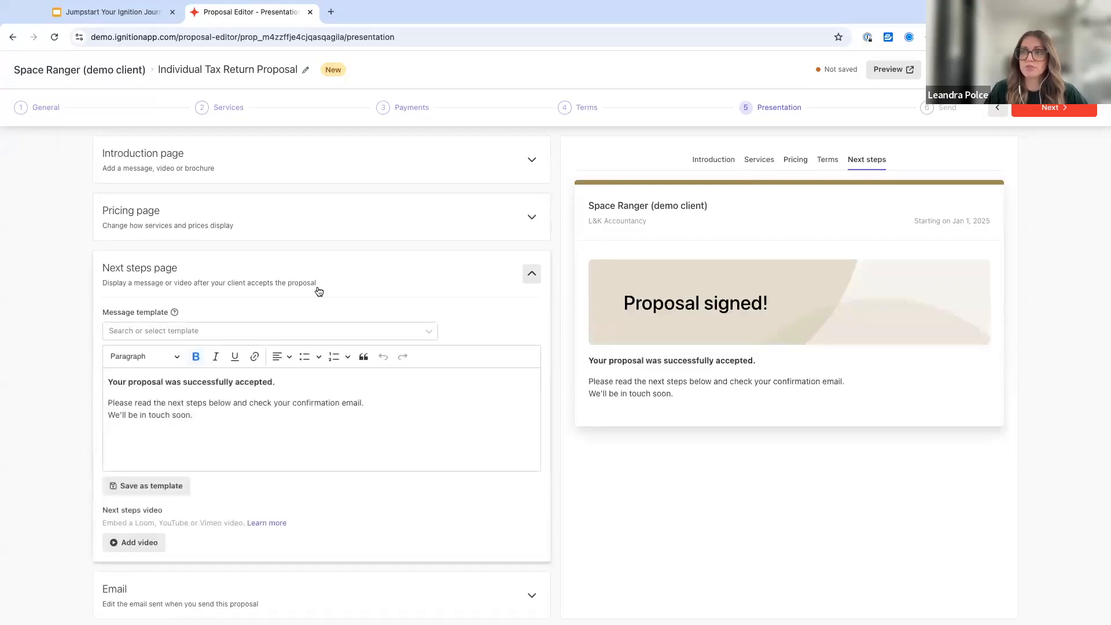
left_click(207, 333)
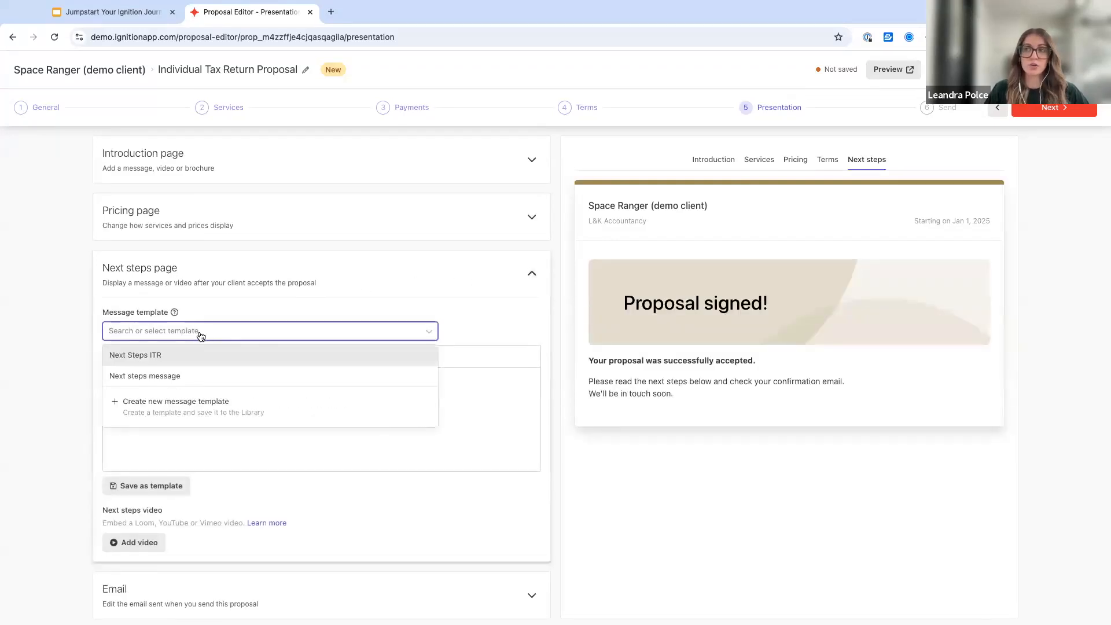
left_click(158, 355)
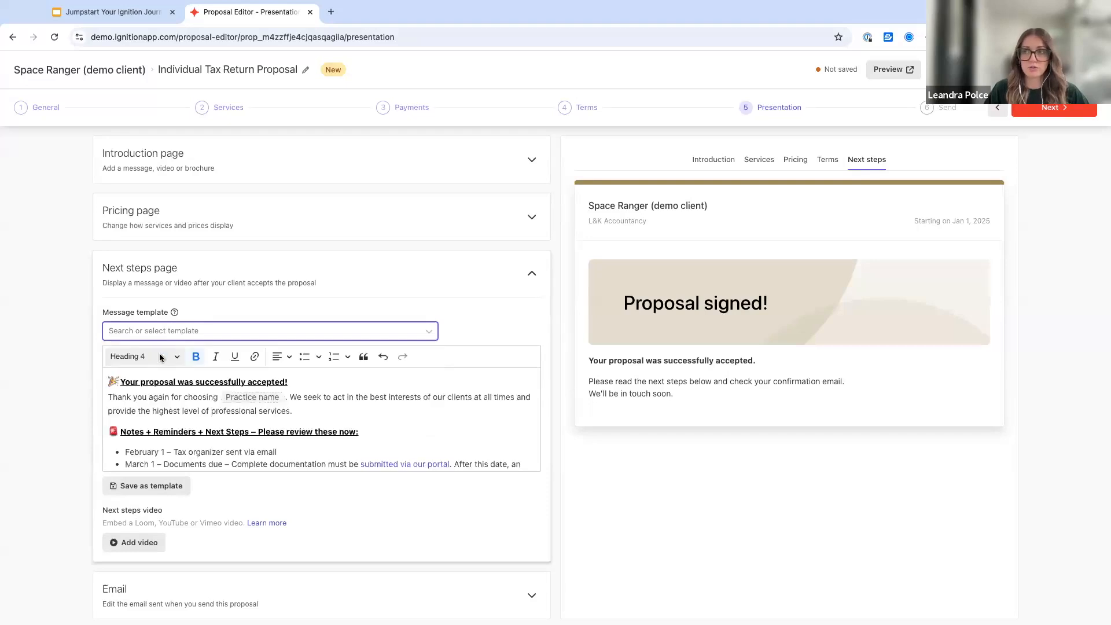
left_click(531, 276)
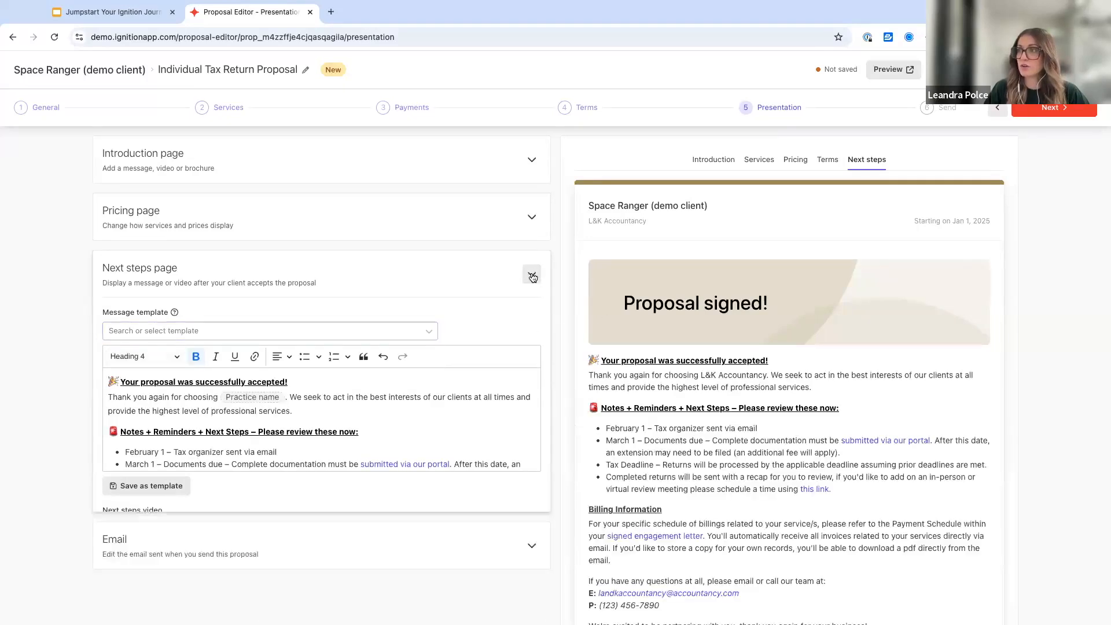
- Choose New proposal email as the proposal's email template and preview the email
left_click(532, 331)
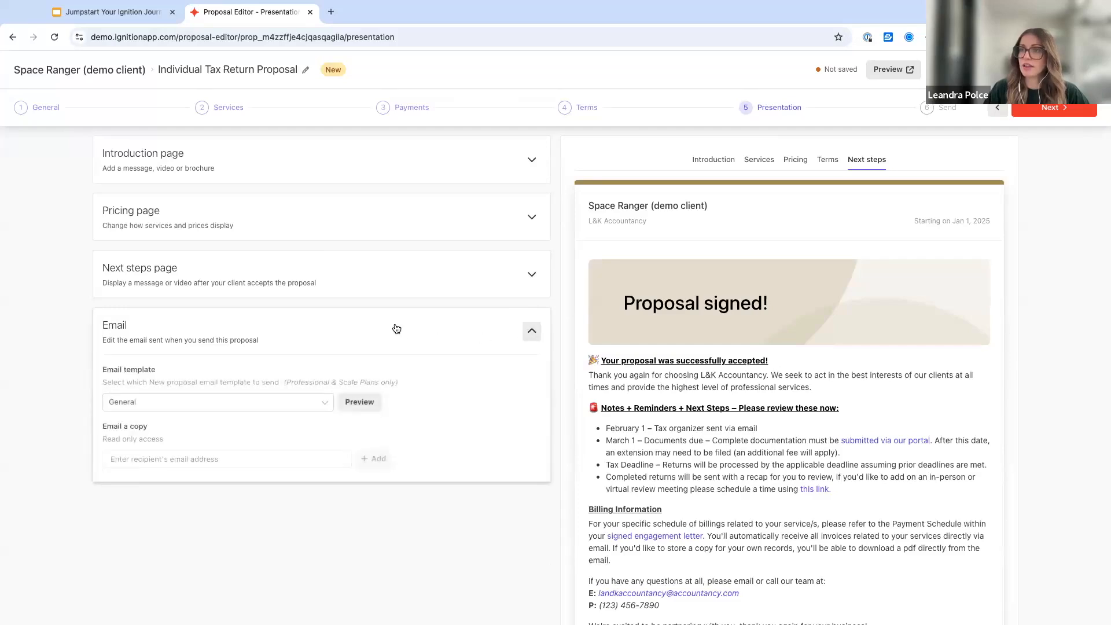
scroll(394, 328, "down", 1)
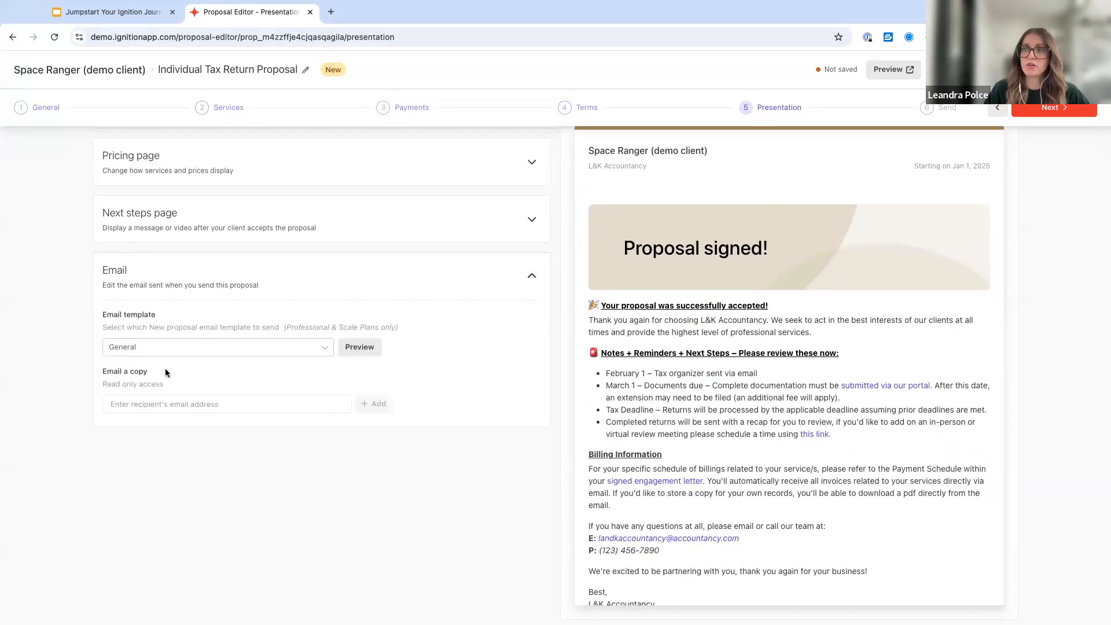
left_click(200, 348)
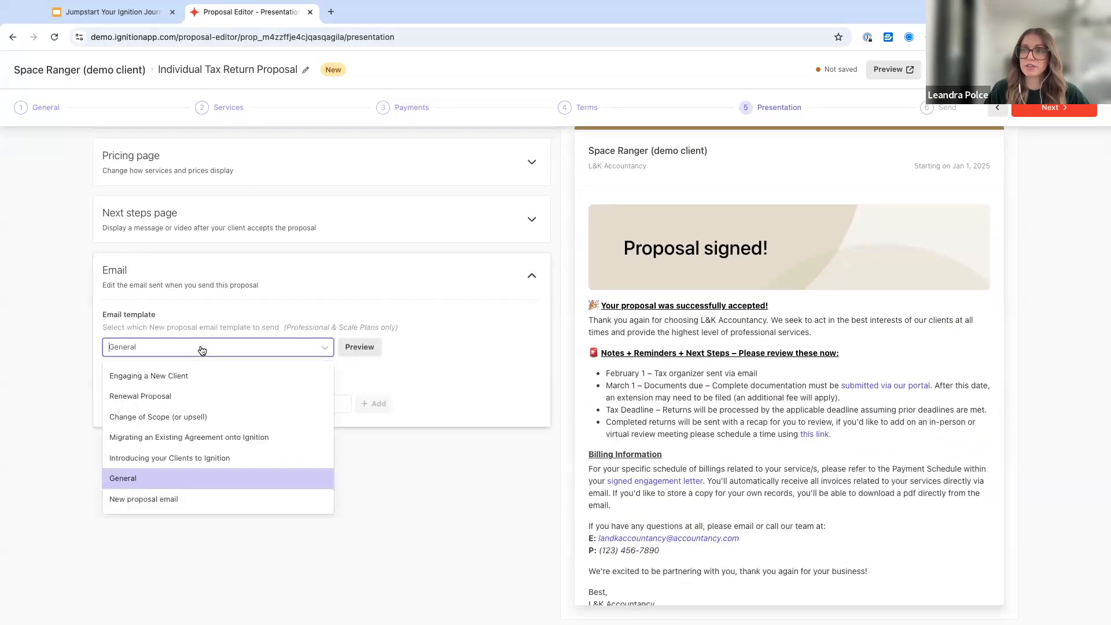
left_click(183, 499)
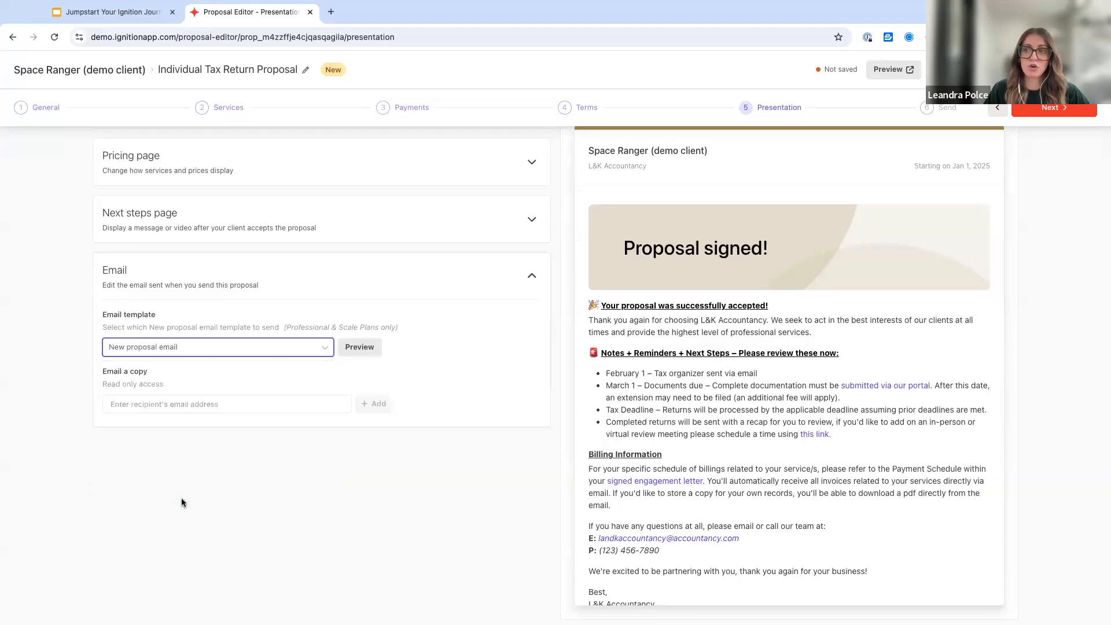
left_click(359, 349)
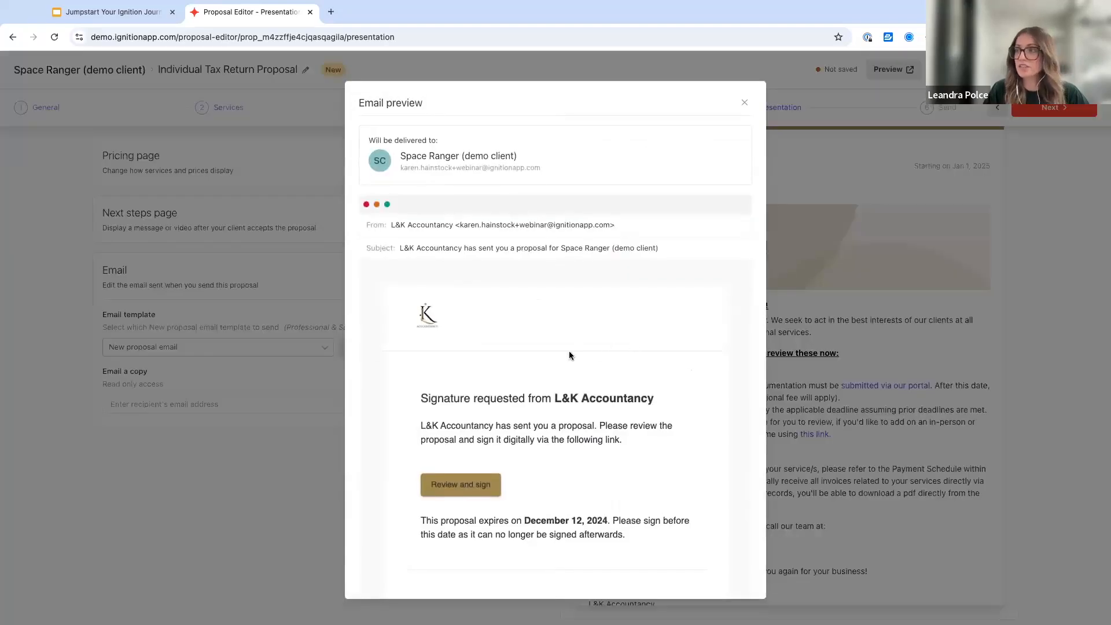
- Read through the email preview, including the proposal's expiry date, message and frequently asked questions, then close it
scroll(569, 356, "down", 3)
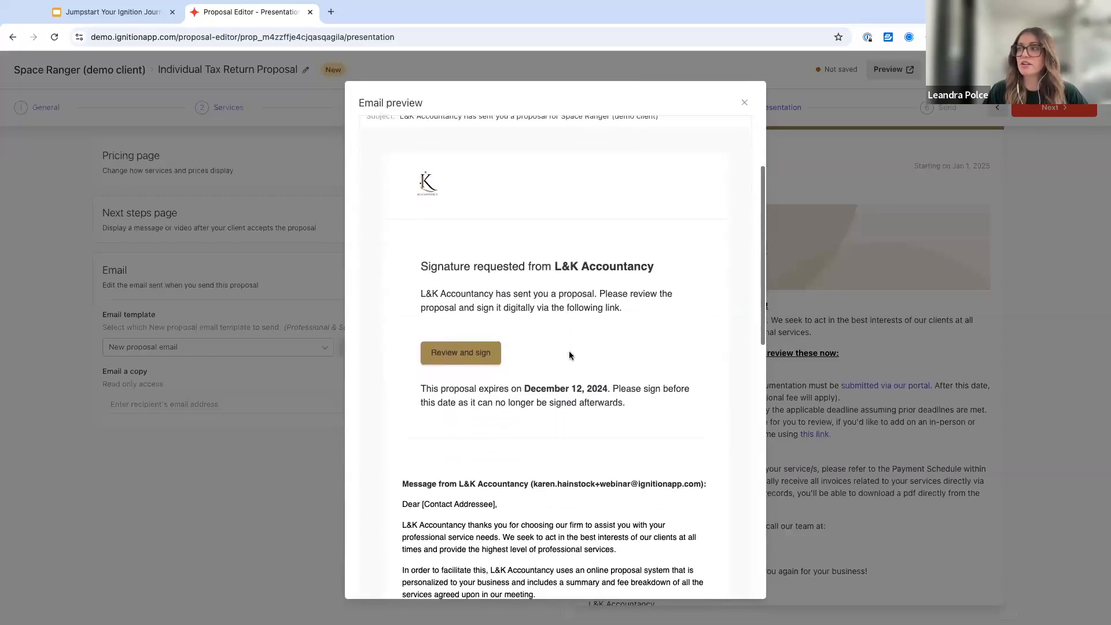
scroll(568, 351, "down", 2)
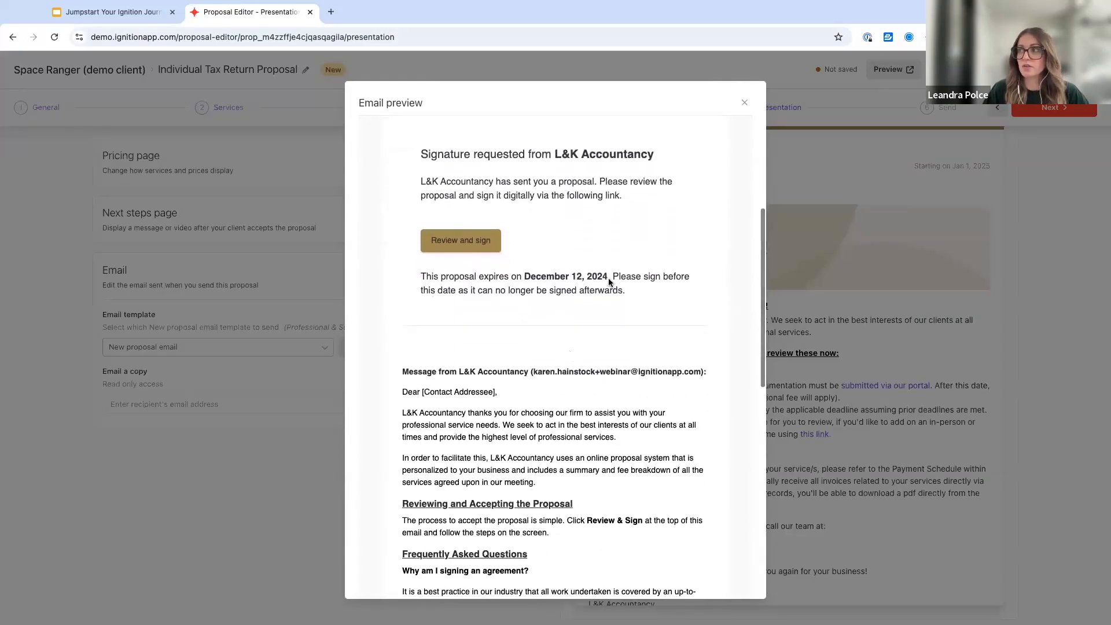
left_click_drag(608, 276, 523, 275)
left_click(547, 281)
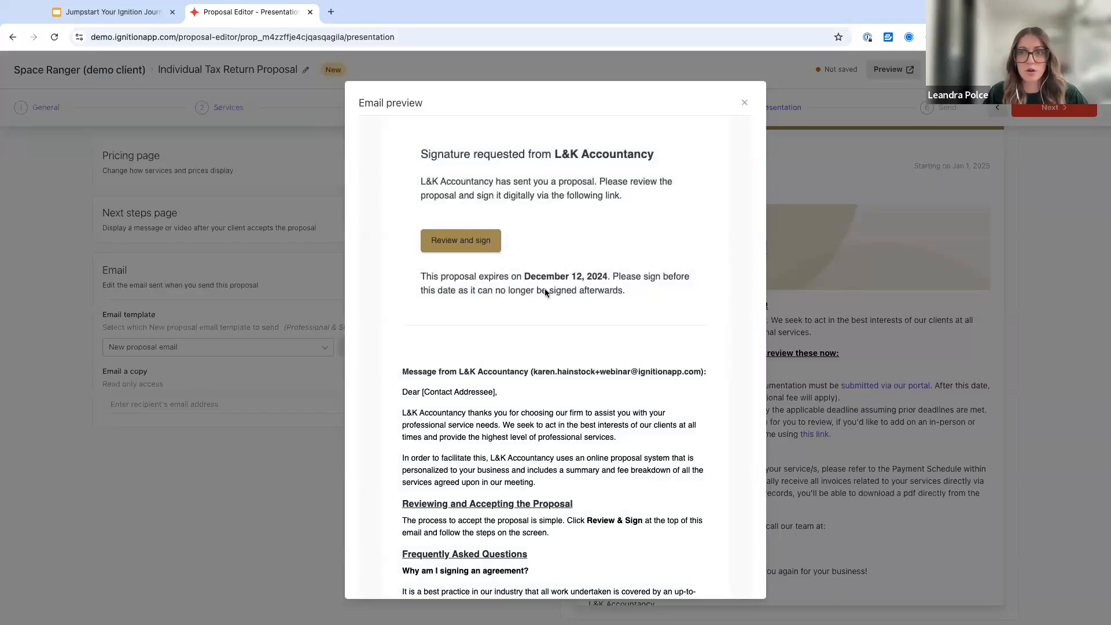
scroll(495, 419, "down", 3)
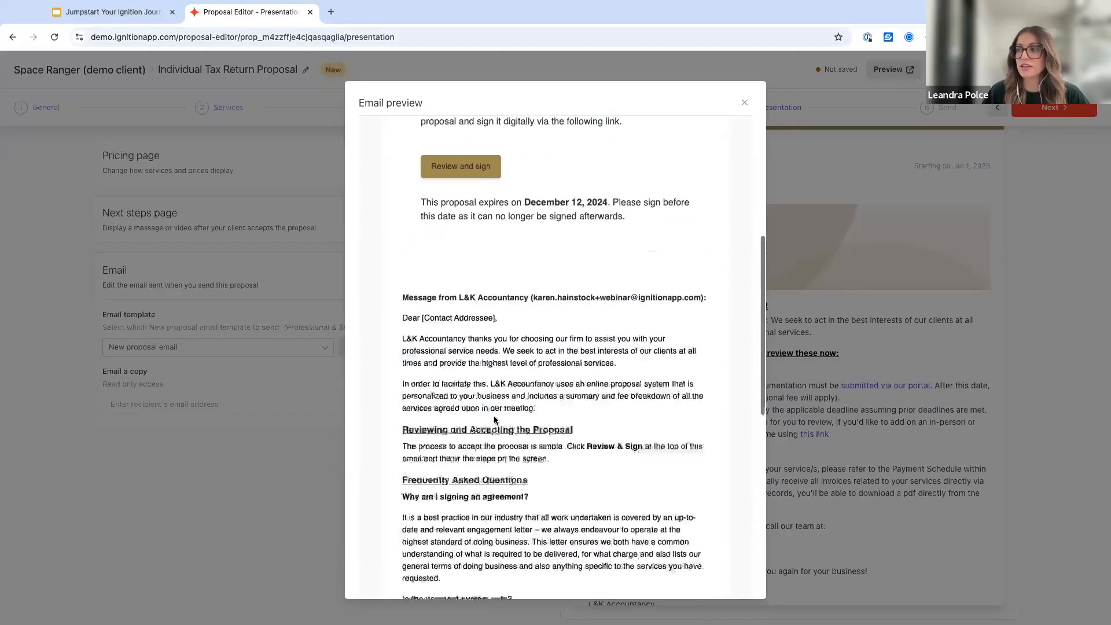
scroll(494, 419, "down", 5)
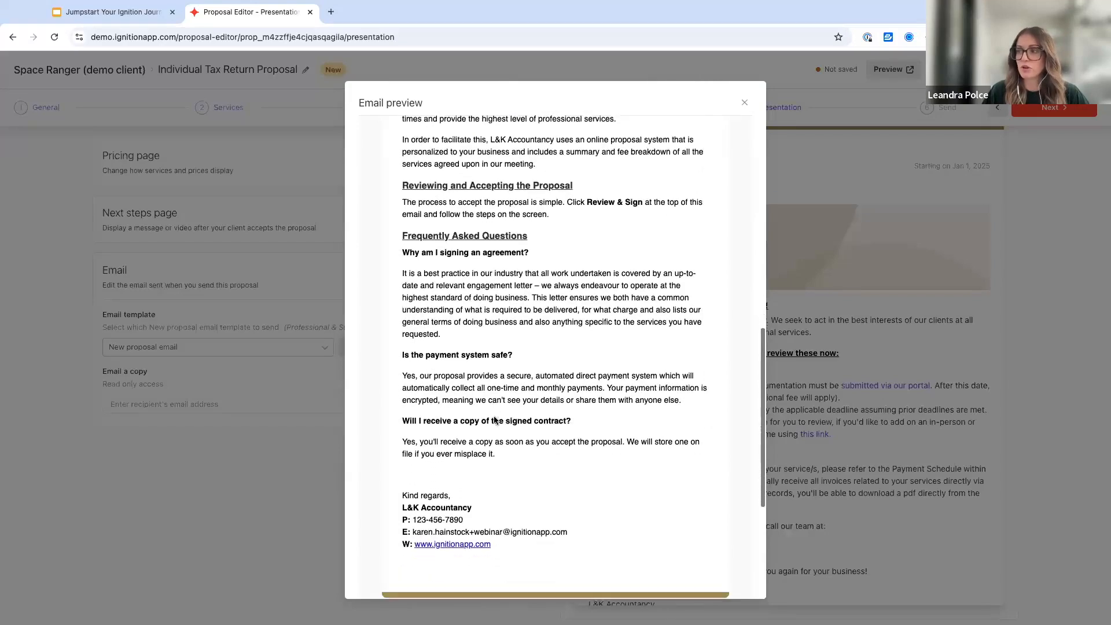
left_click(745, 102)
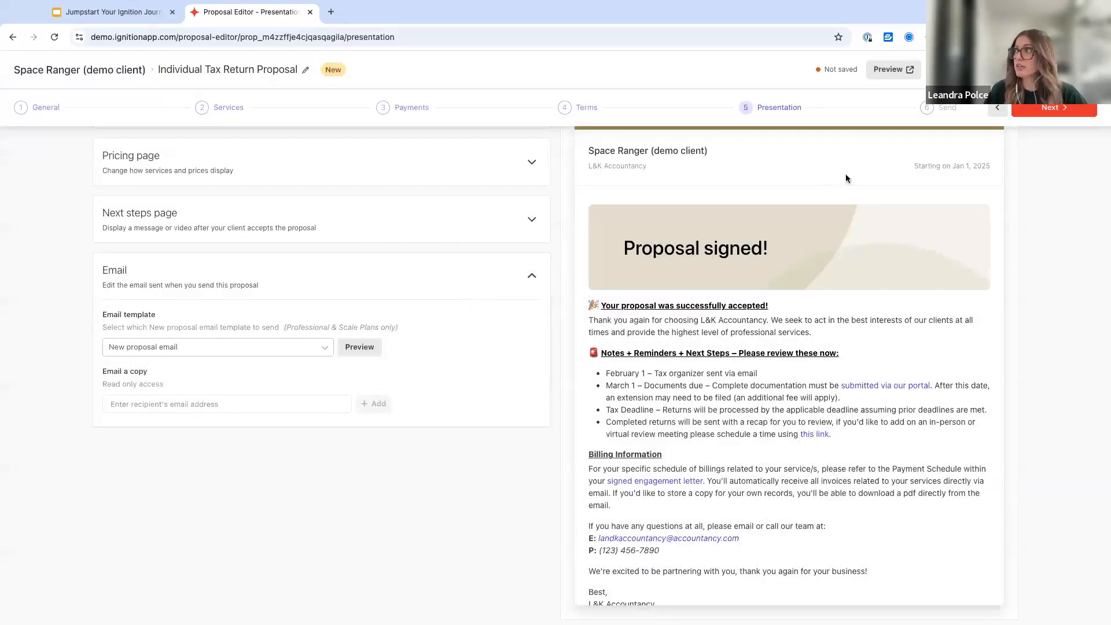
- Preview the proposal as the client sees it, reviewing the introduction, services and pricing pages through to the payment page
left_click(887, 69)
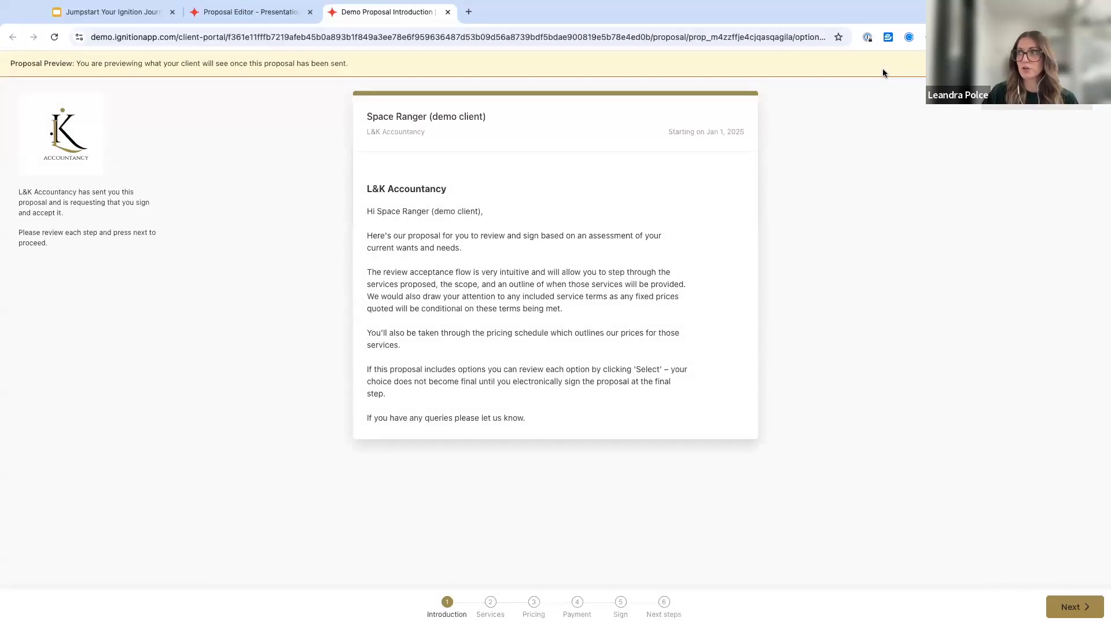
left_click(1064, 609)
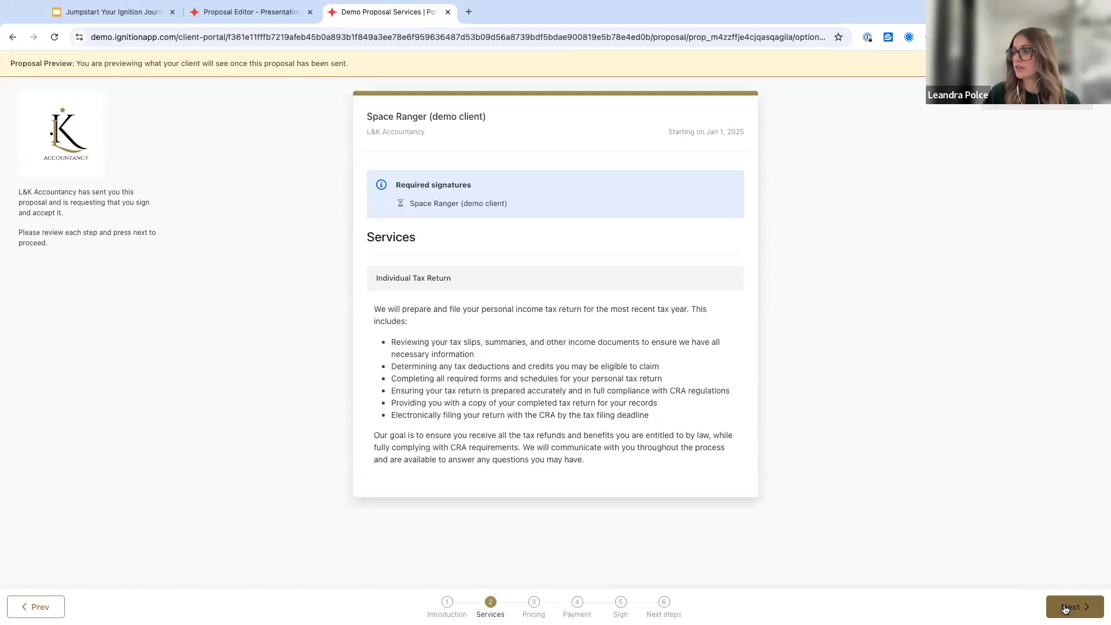
left_click(1064, 610)
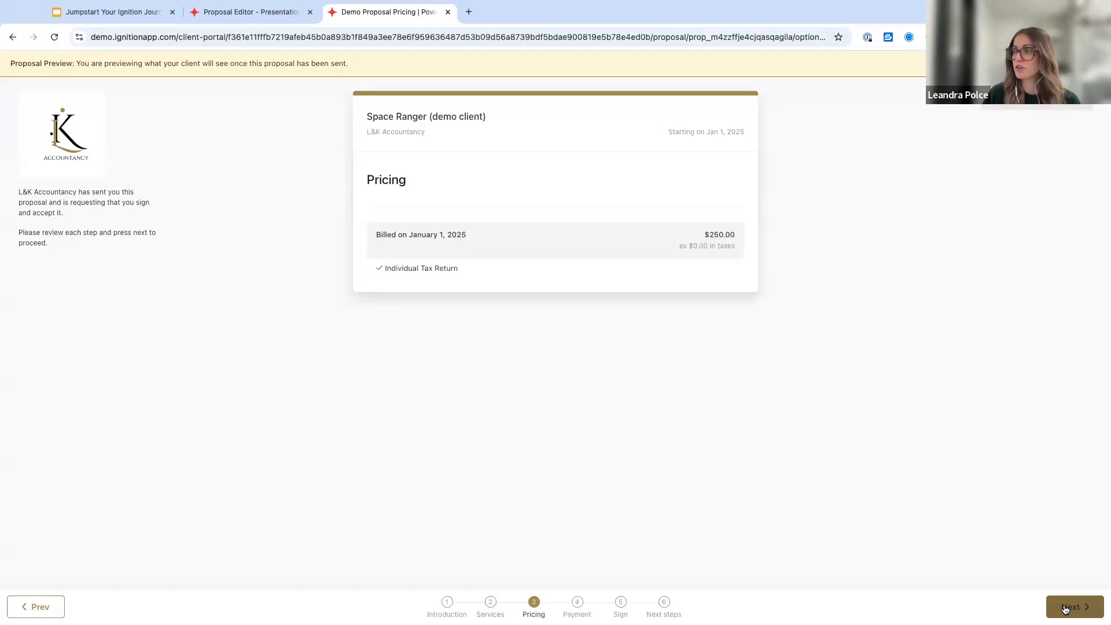
left_click(1064, 609)
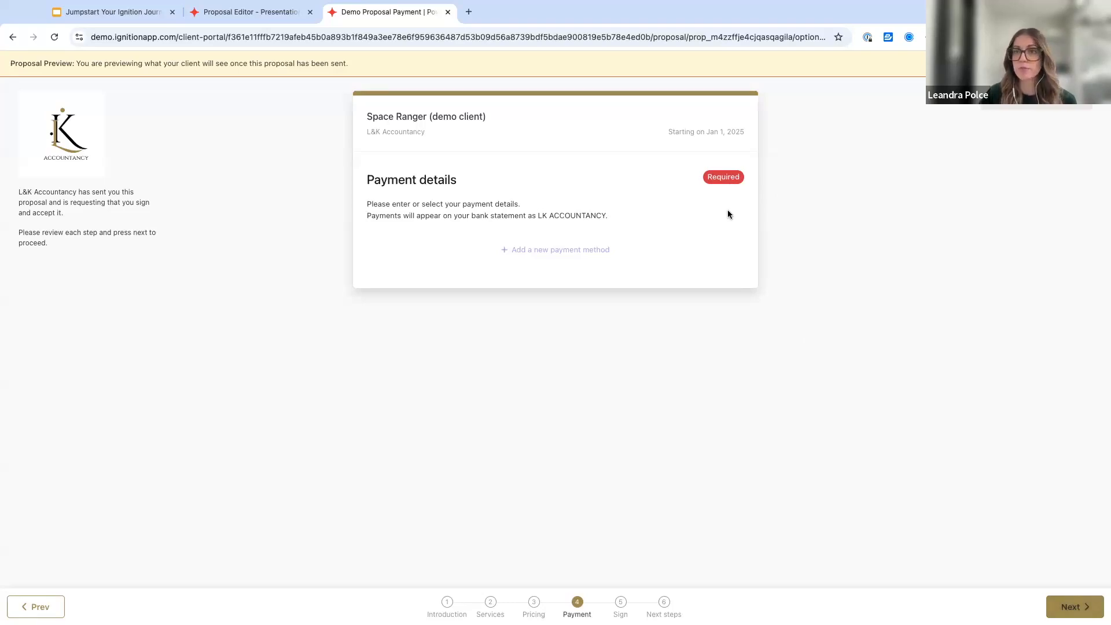
- Examine the engagement letter and the Individual Tax Return service terms on the client preview's Sign page
left_click(1059, 606)
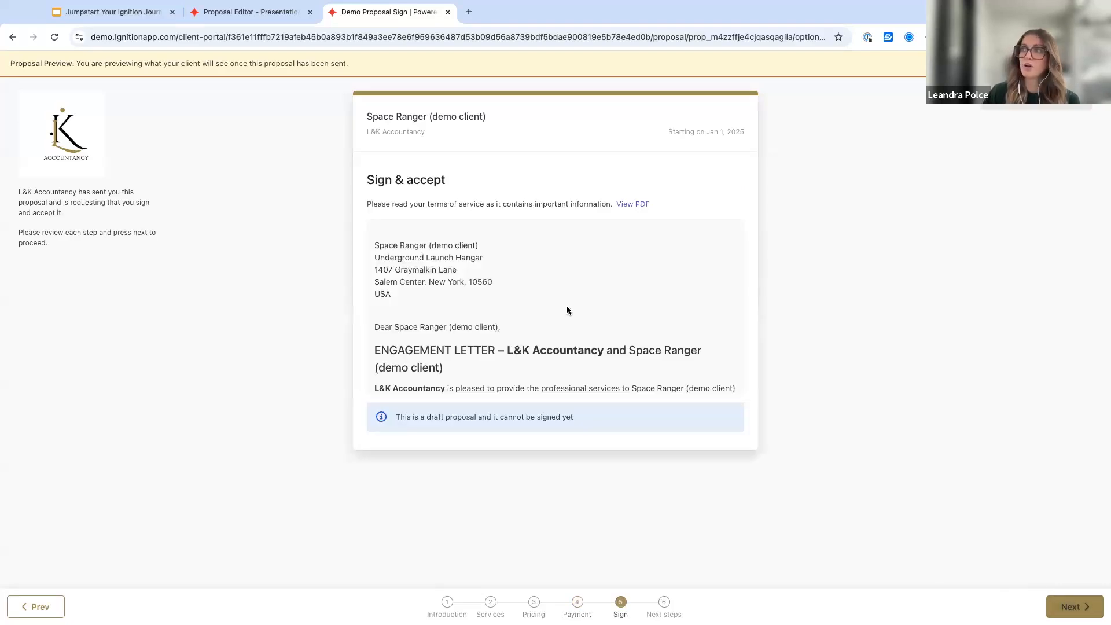
scroll(527, 320, "down", 2)
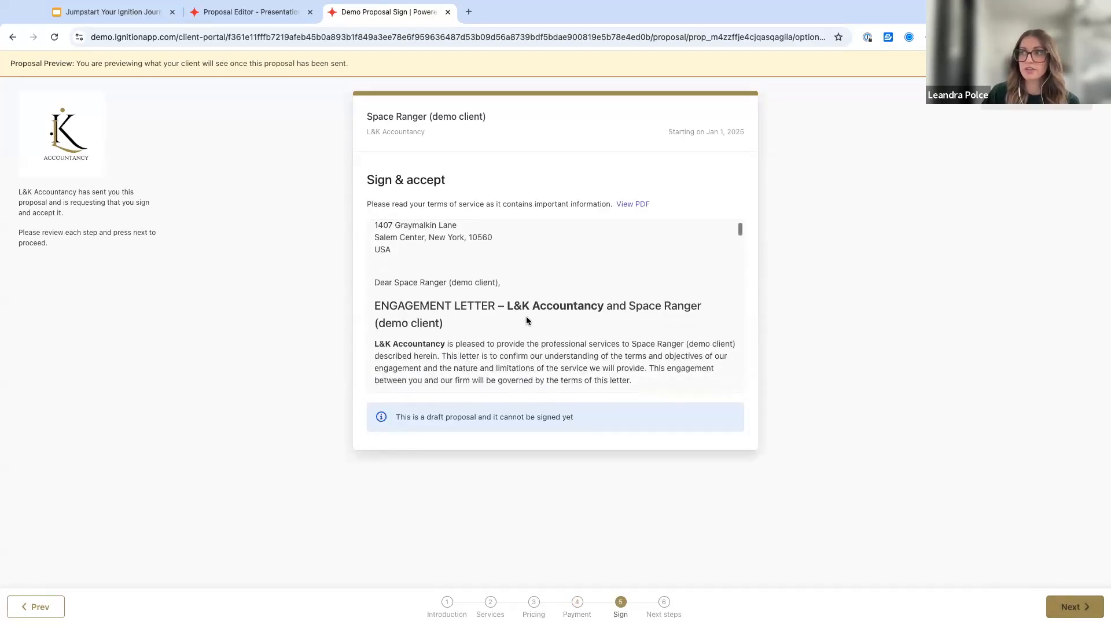
scroll(527, 320, "down", 10)
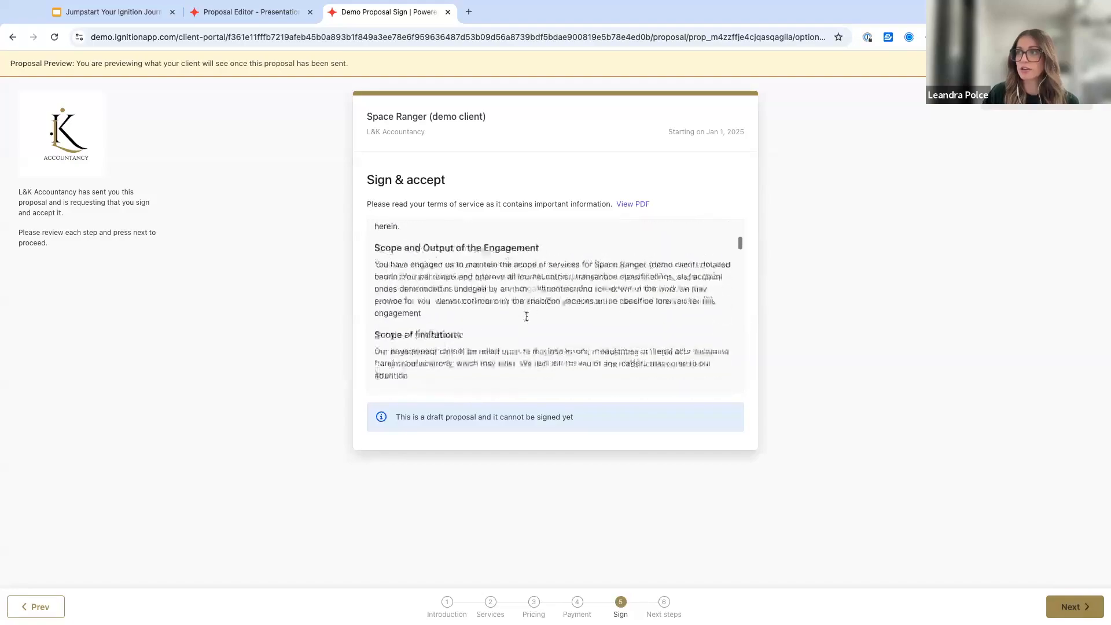
scroll(526, 317, "down", 15)
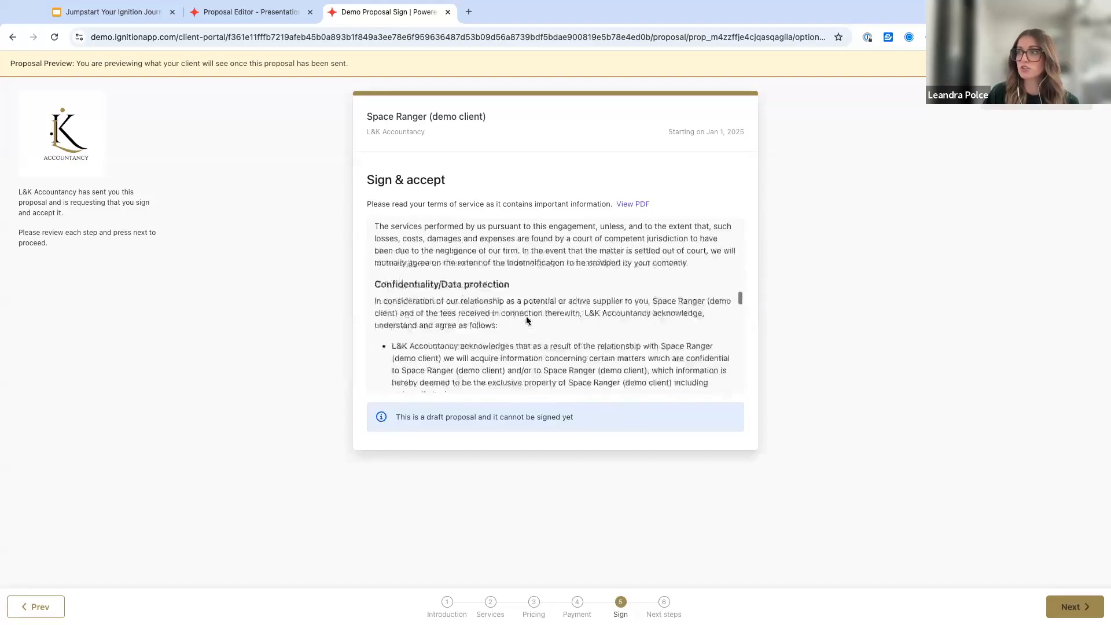
scroll(527, 318, "down", 15)
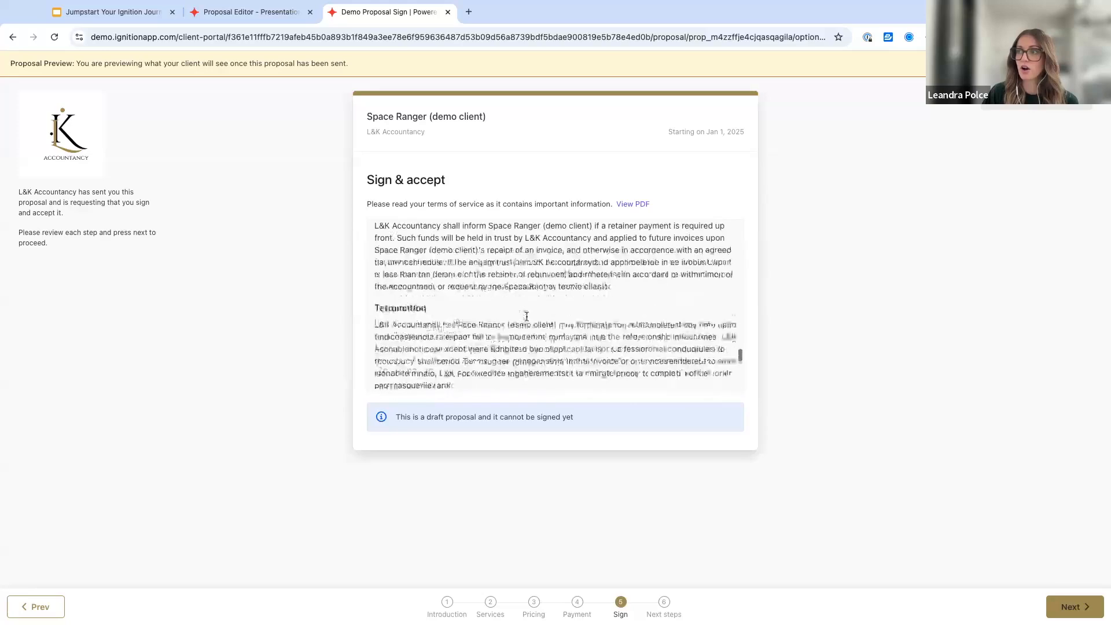
scroll(526, 320, "down", 4)
scroll(492, 307, "up", 2)
left_click_drag(451, 282, 364, 281)
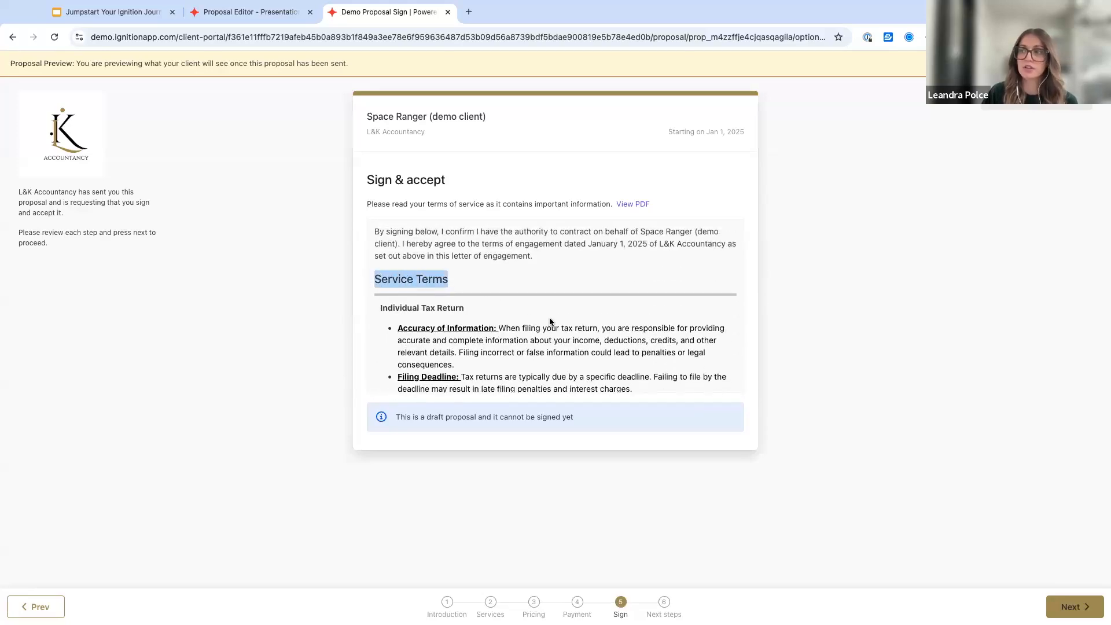
scroll(498, 324, "down", 5)
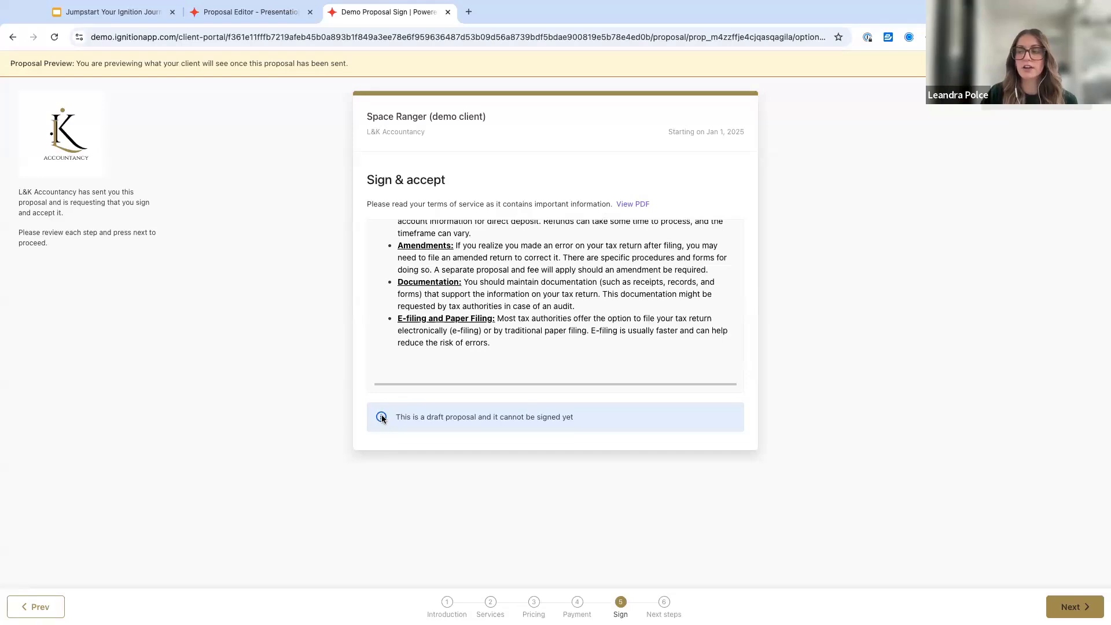
left_click_drag(410, 413, 570, 418)
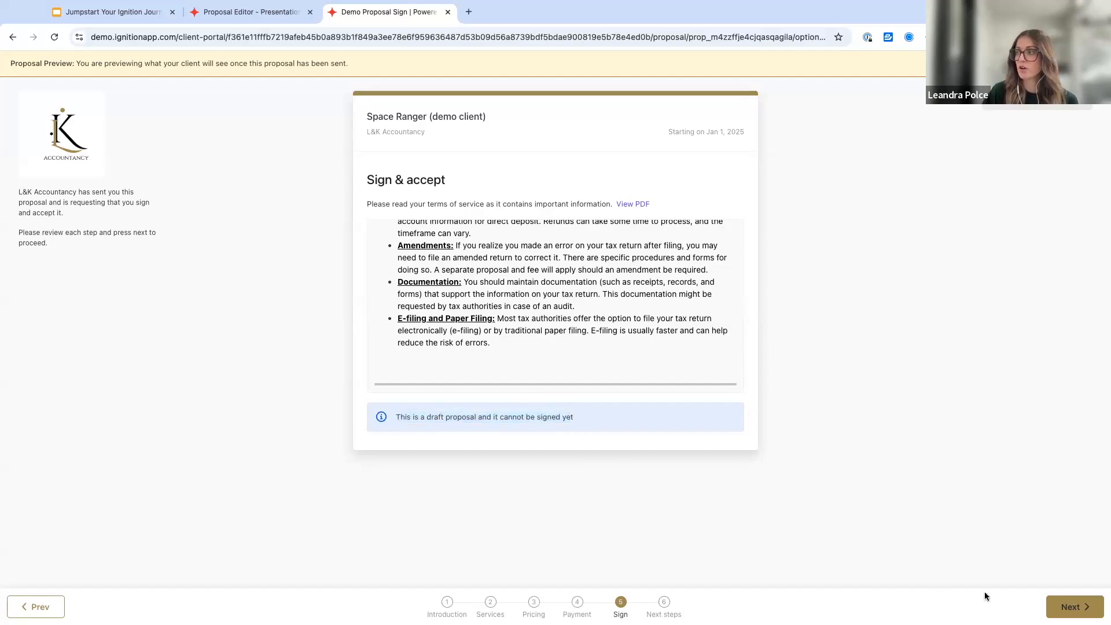
- Review the Next steps page of the client preview and close the preview to return to the proposal editor
left_click(1053, 607)
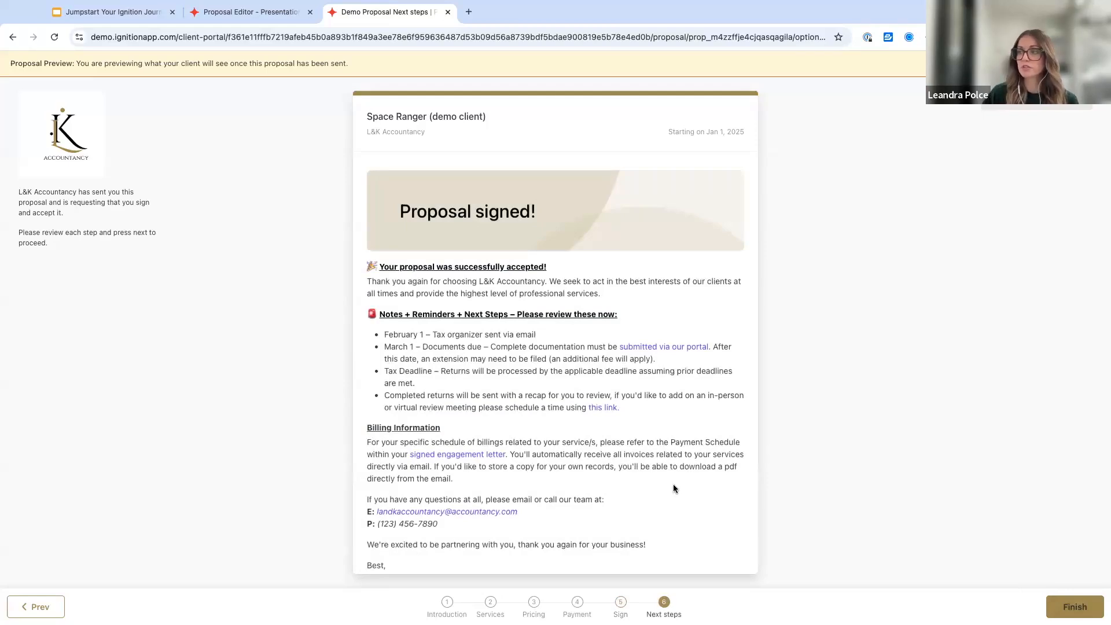
scroll(637, 389, "down", 1)
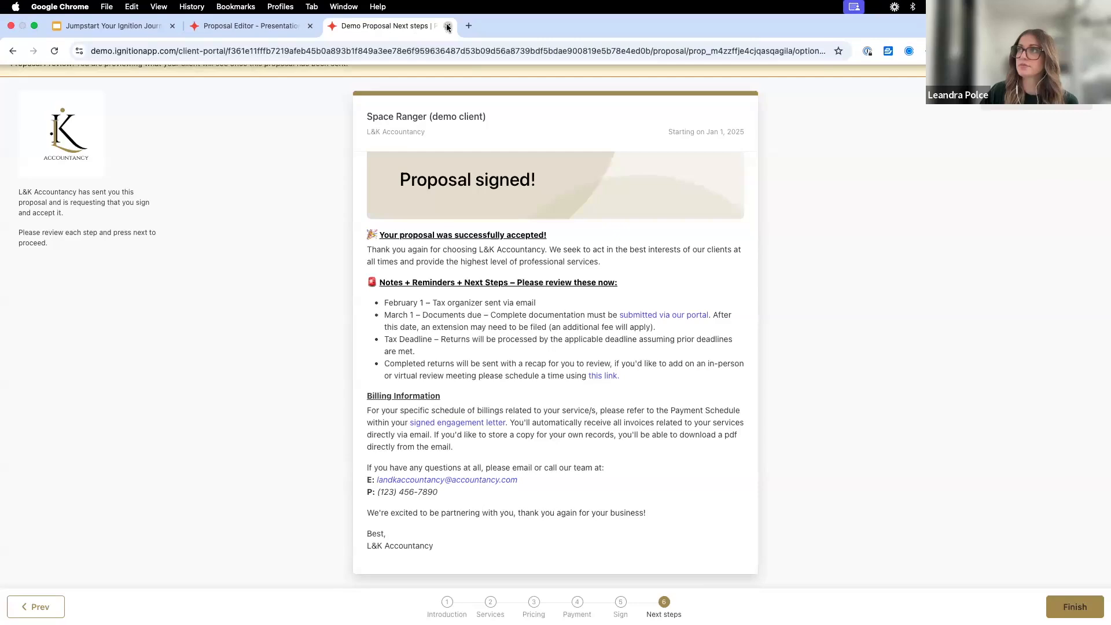
left_click(447, 26)
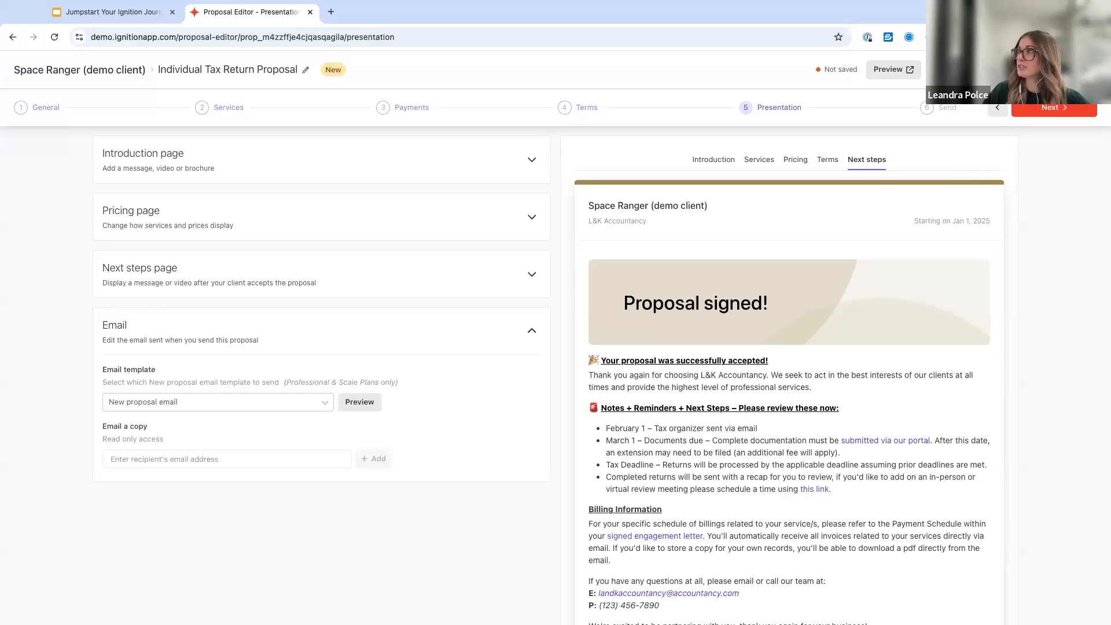
- Save the proposal as a template named Individual Tax Return Proposal, with the description "Individual Tax Return Proposal"
left_click(1036, 70)
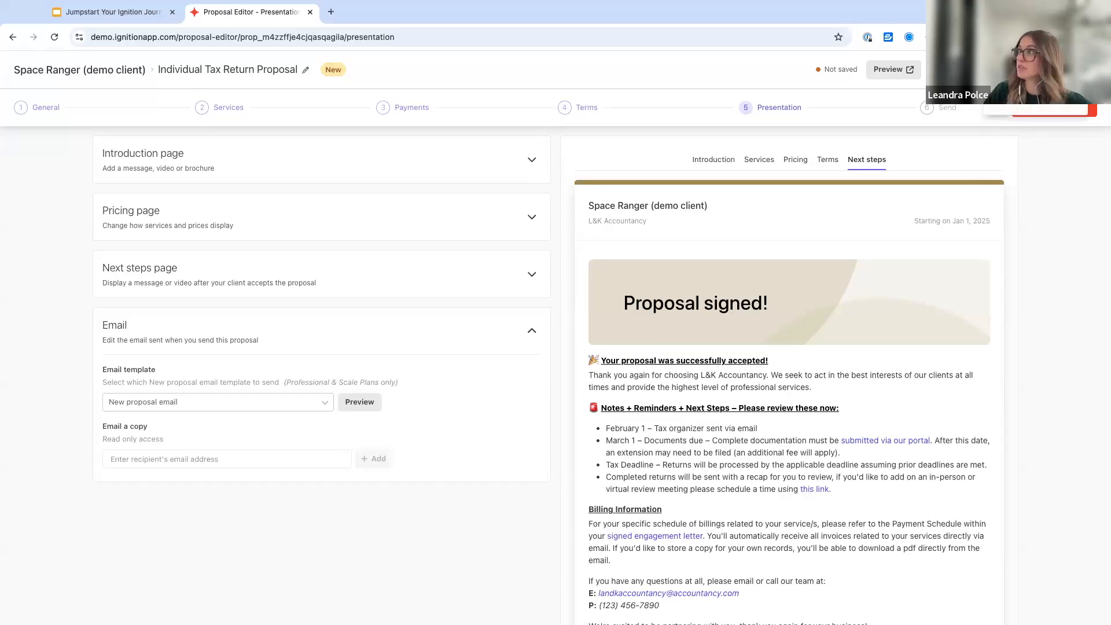
left_click(1018, 107)
left_click(583, 152)
left_click(581, 165)
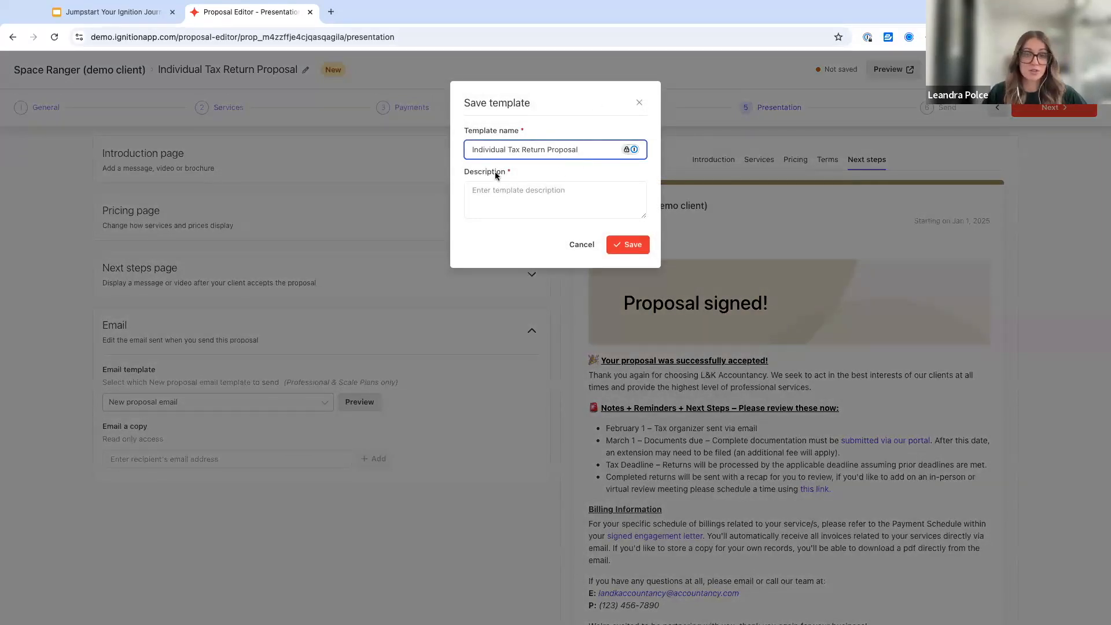
left_click(504, 199)
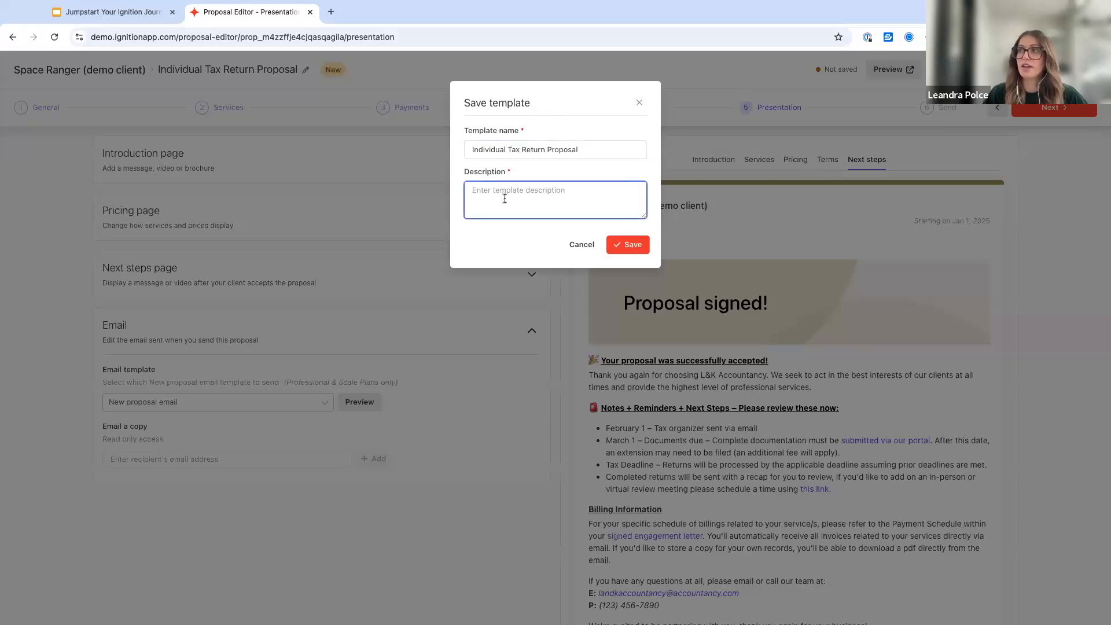
type("Individual Tax Return Proposal")
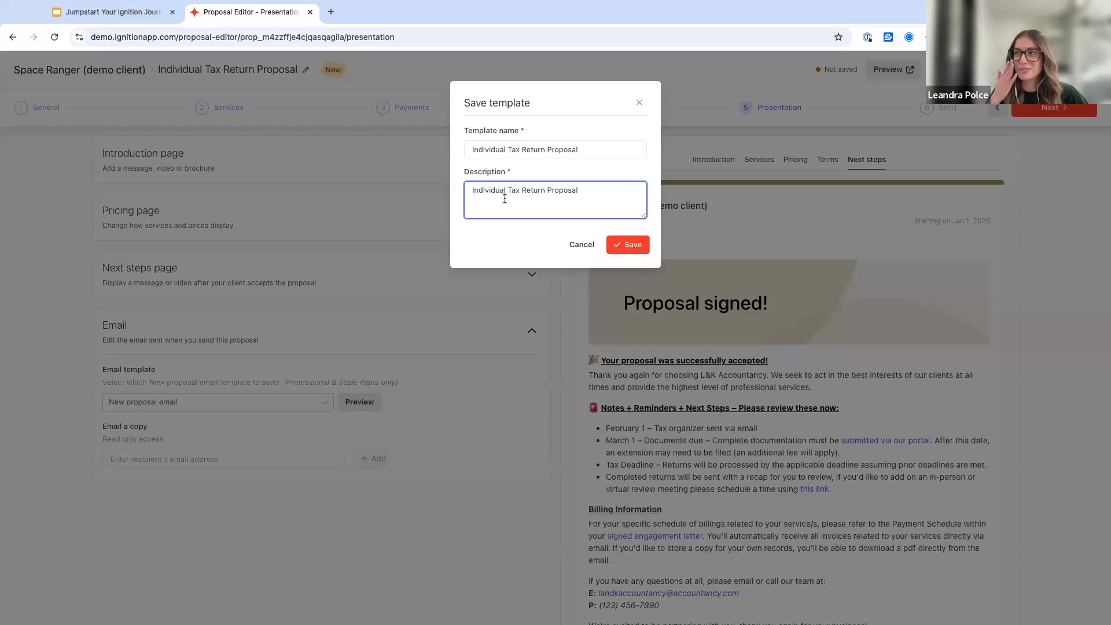
left_click(623, 249)
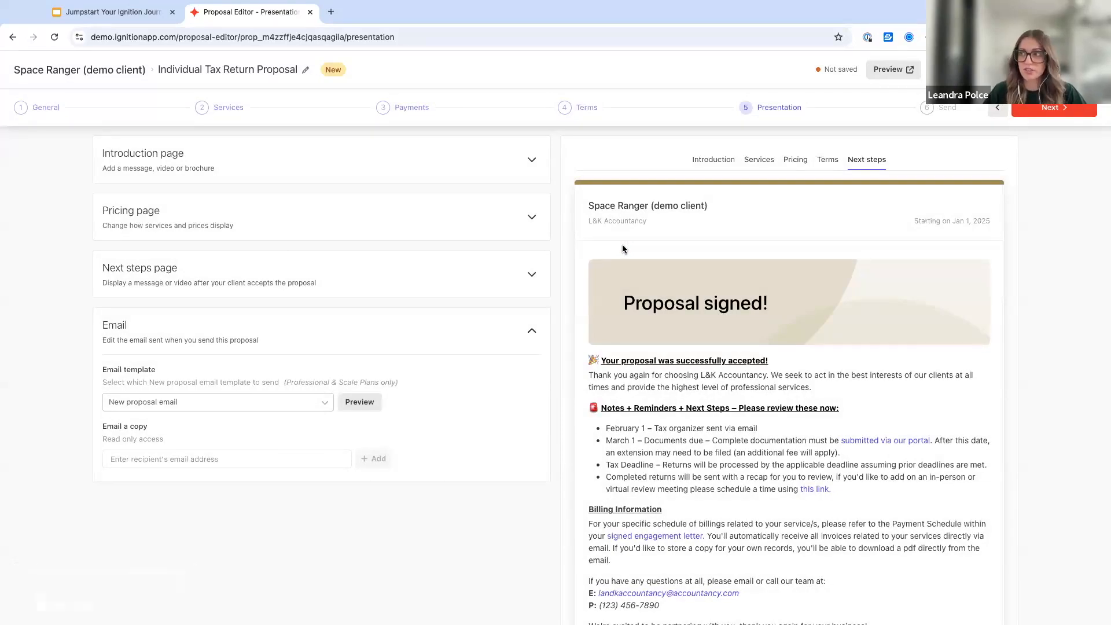
- Proceed to the Send stage, send the proposal to the demo client via email and dismiss the confirmation
left_click(1051, 115)
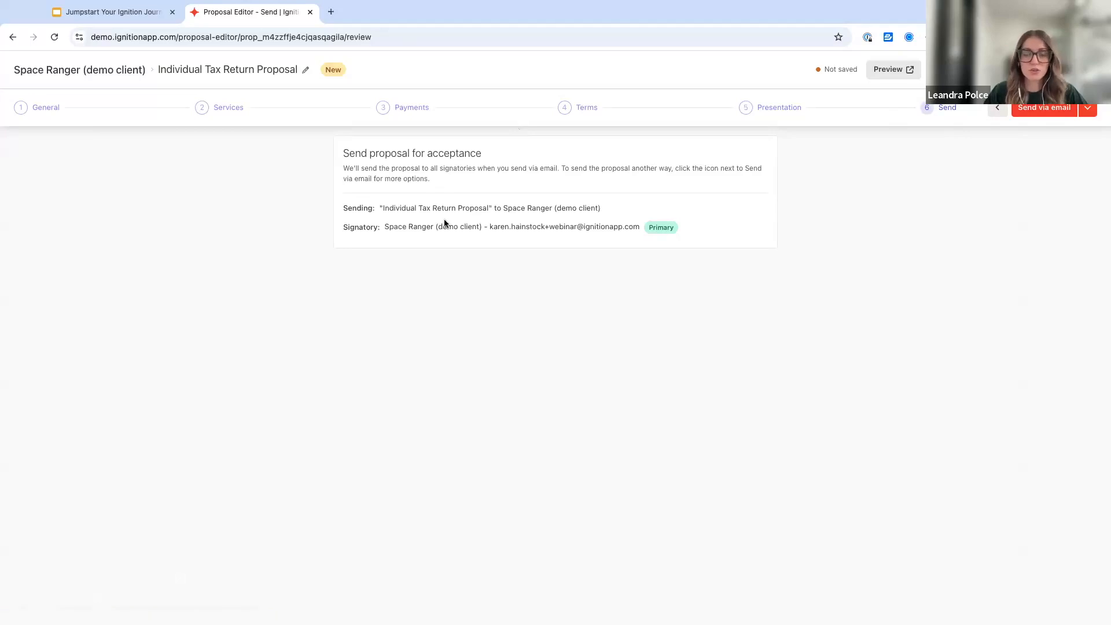
left_click(1047, 110)
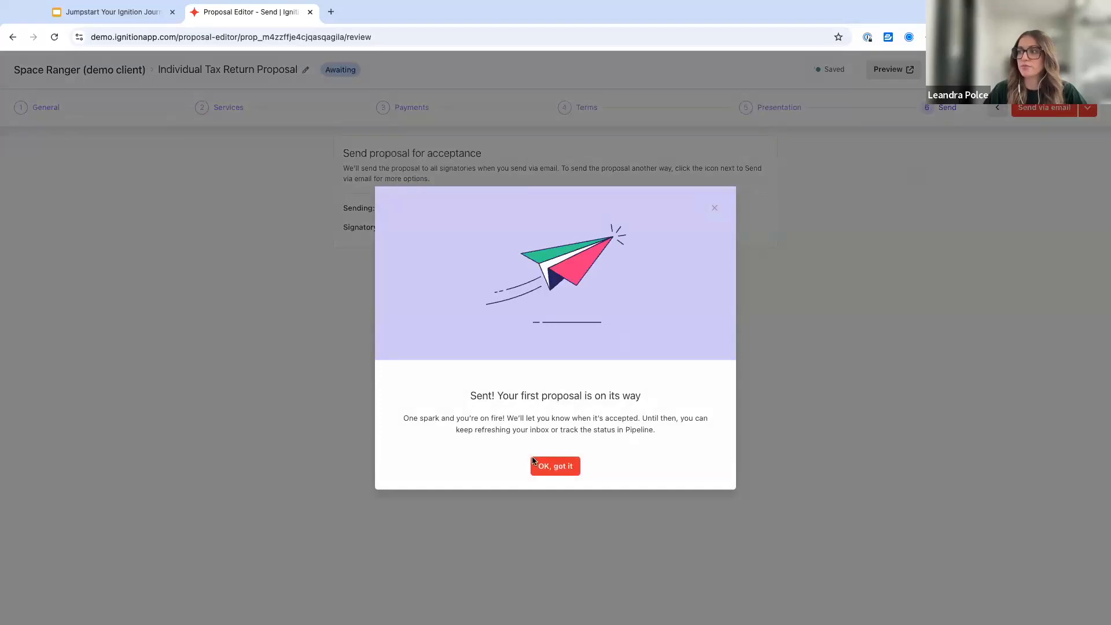
left_click(555, 466)
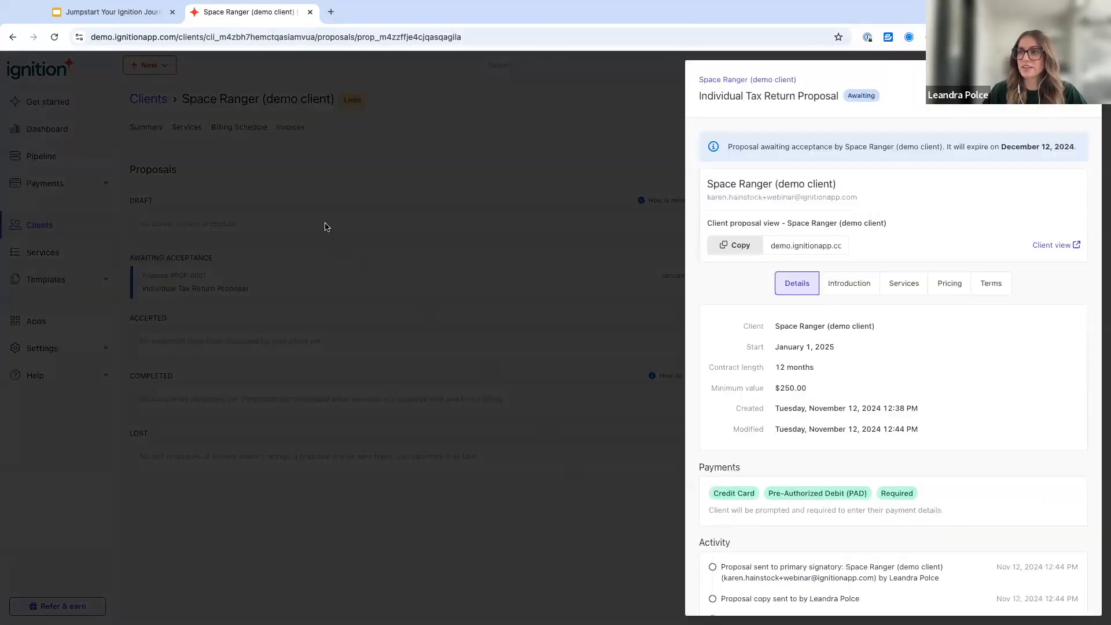
- Close the sent proposal's details and open the library of custom proposal templates
left_click(318, 235)
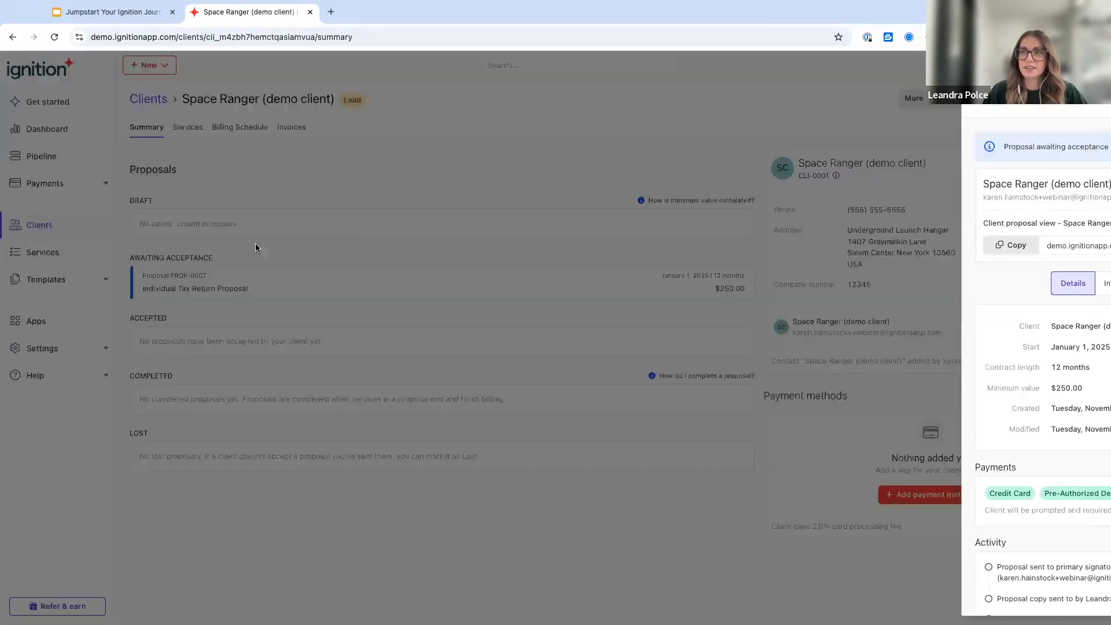
left_click(60, 282)
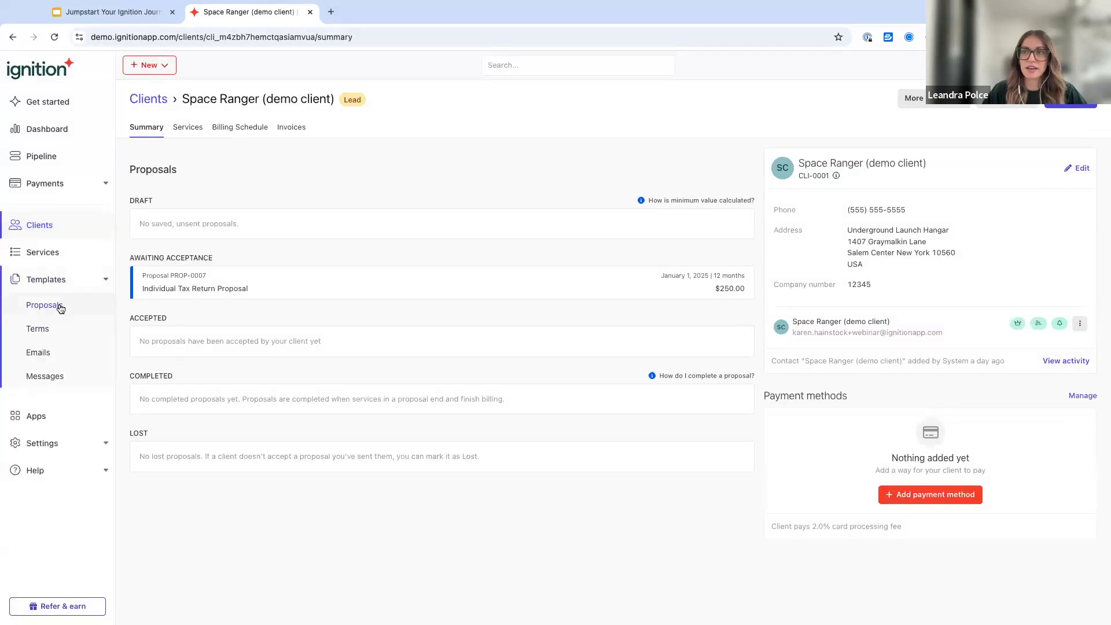
left_click(61, 309)
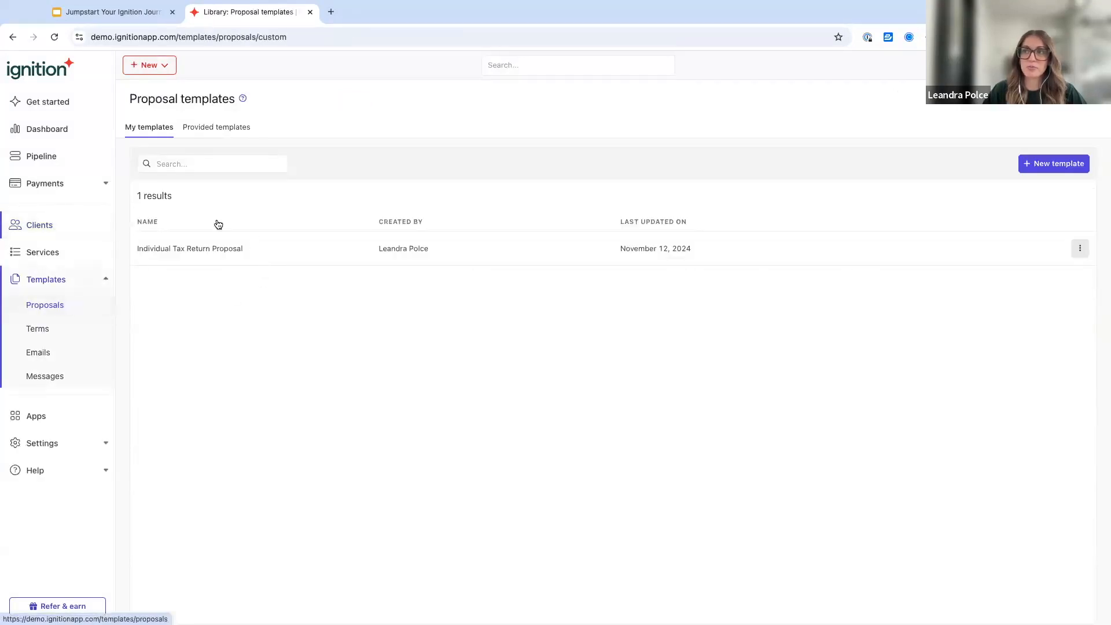